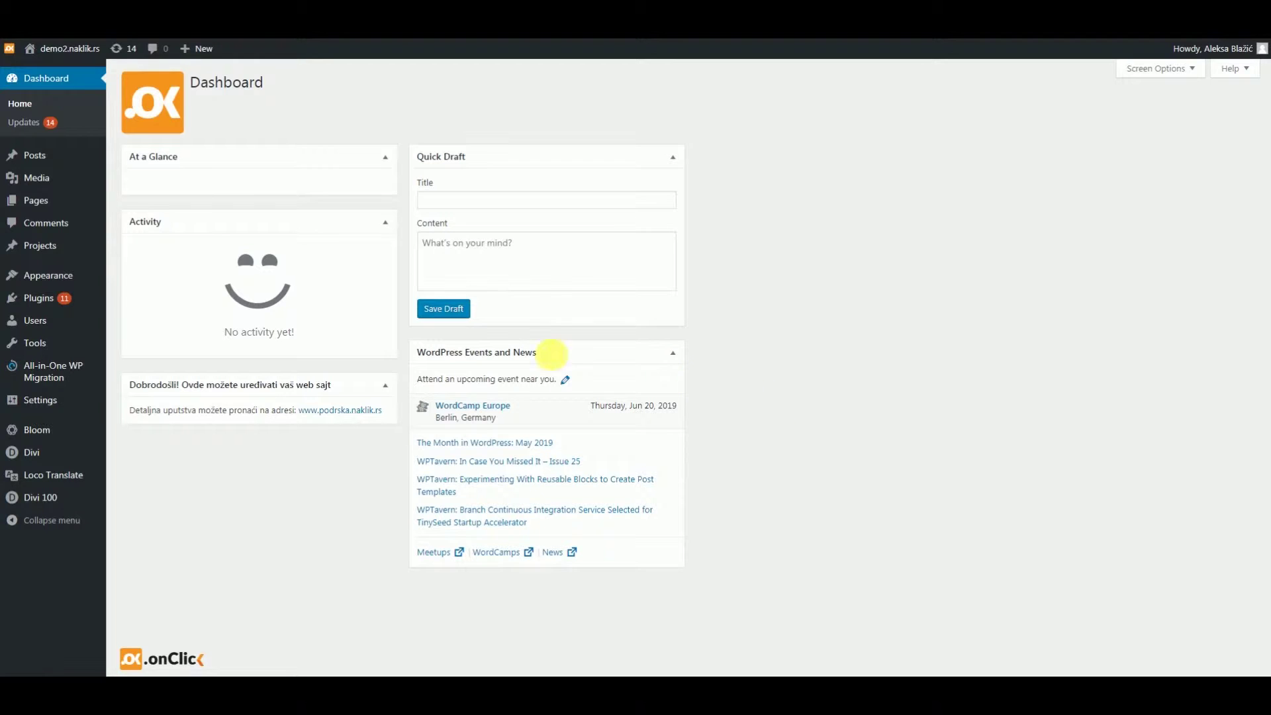
In the Customizer's Menus panel, create a menu named 'Meny 1' assigned to the Primary Menu location
mouse_move(66, 276)
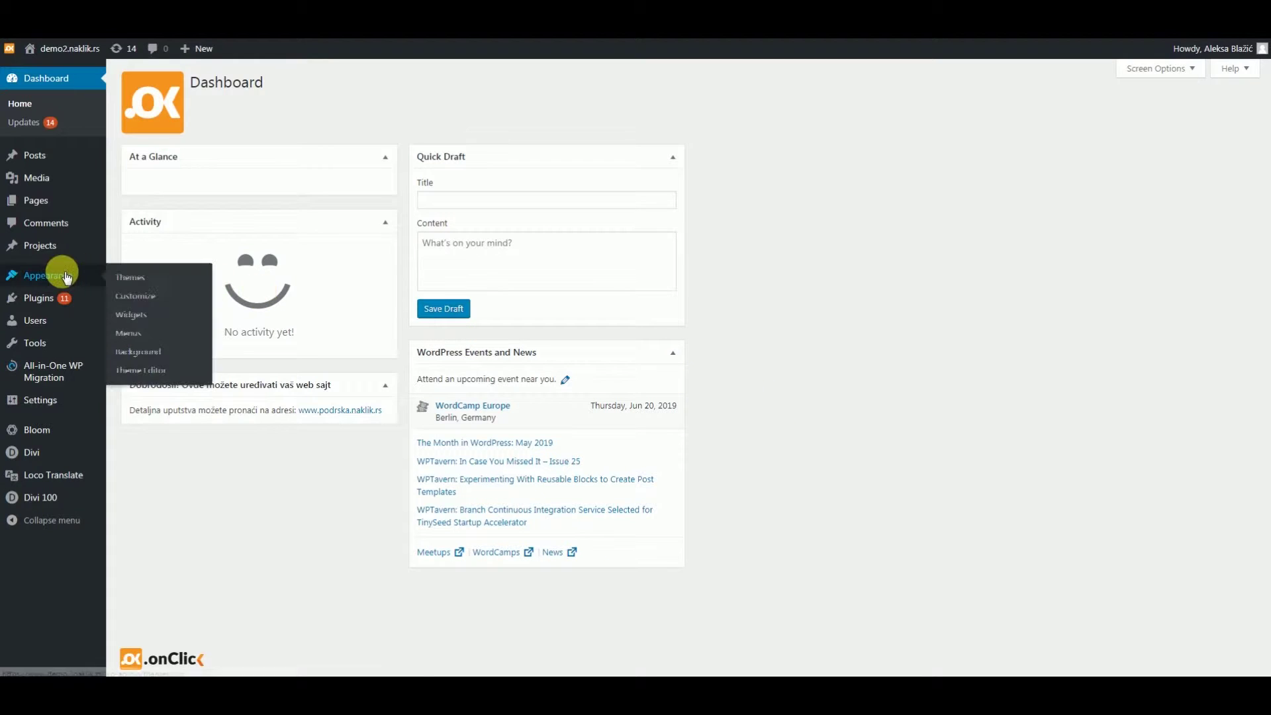
click(132, 299)
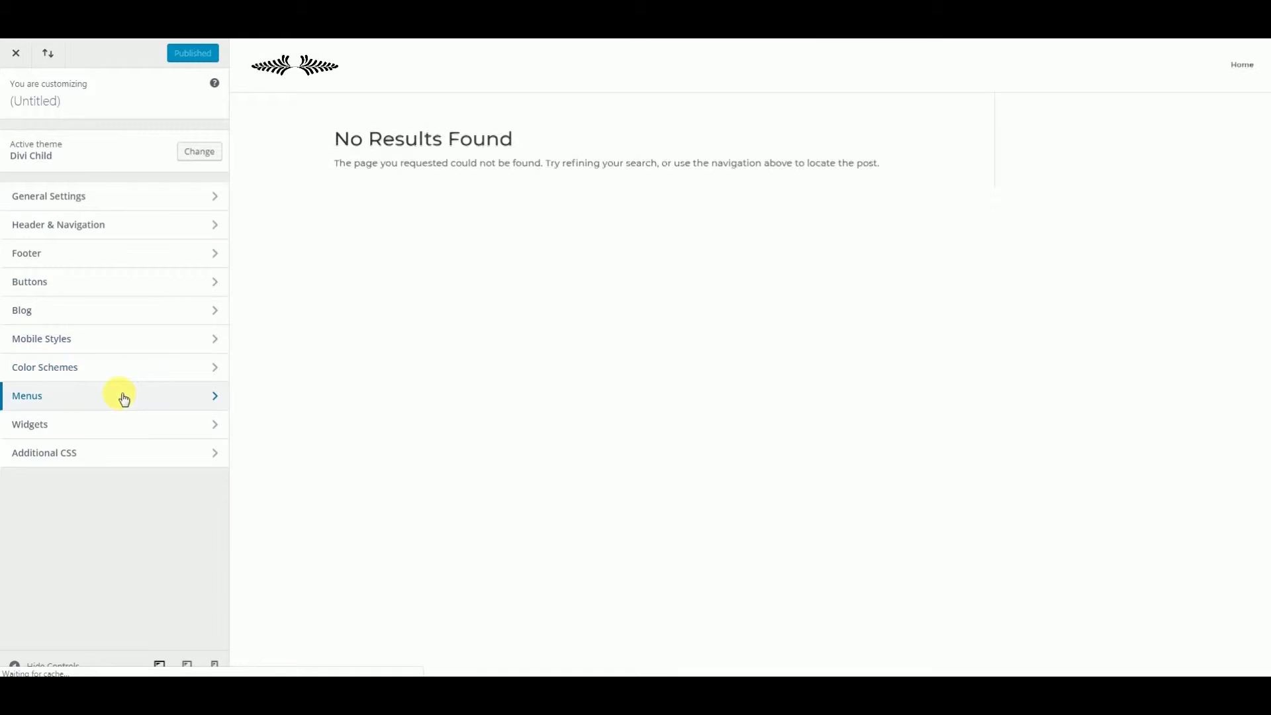
click(125, 397)
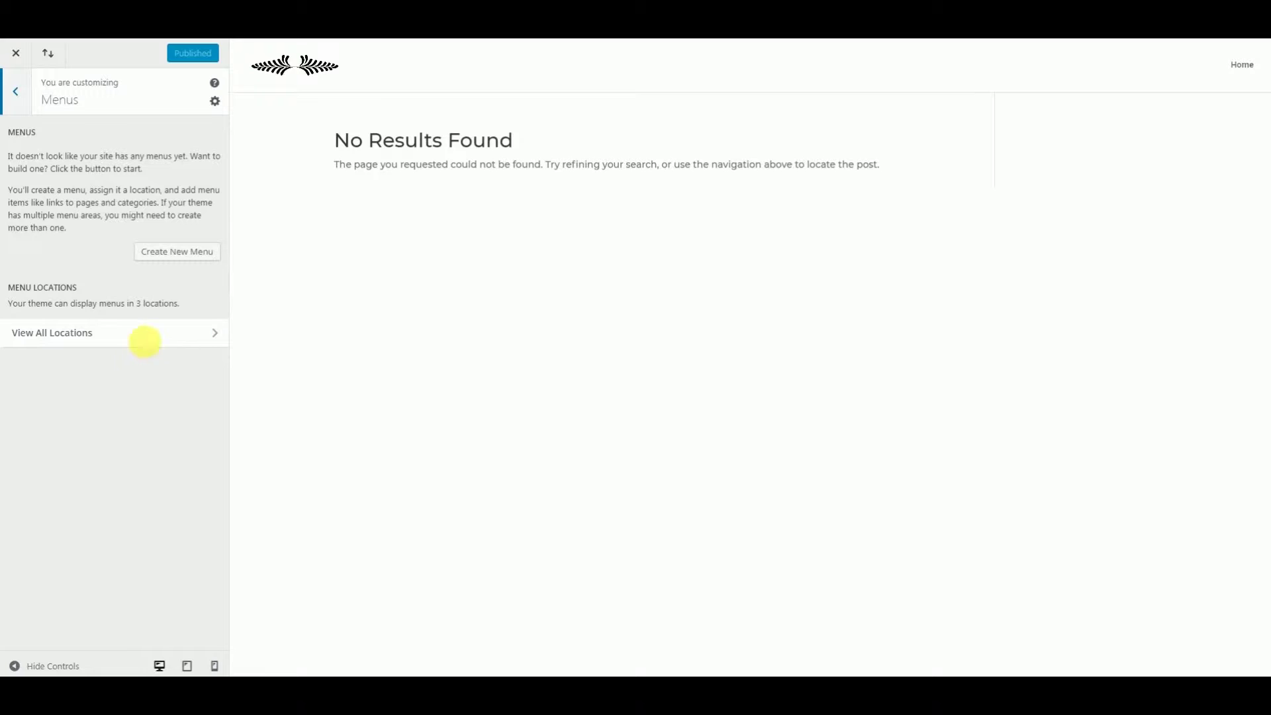
click(166, 263)
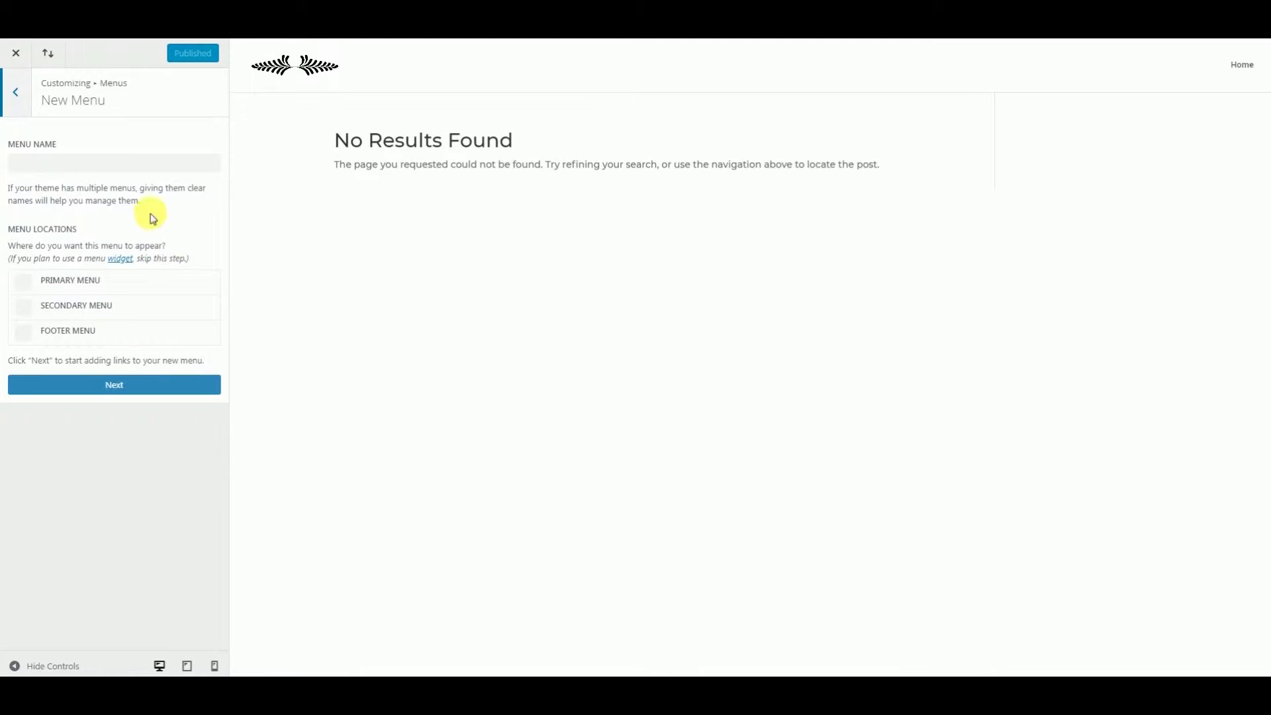
click(142, 169)
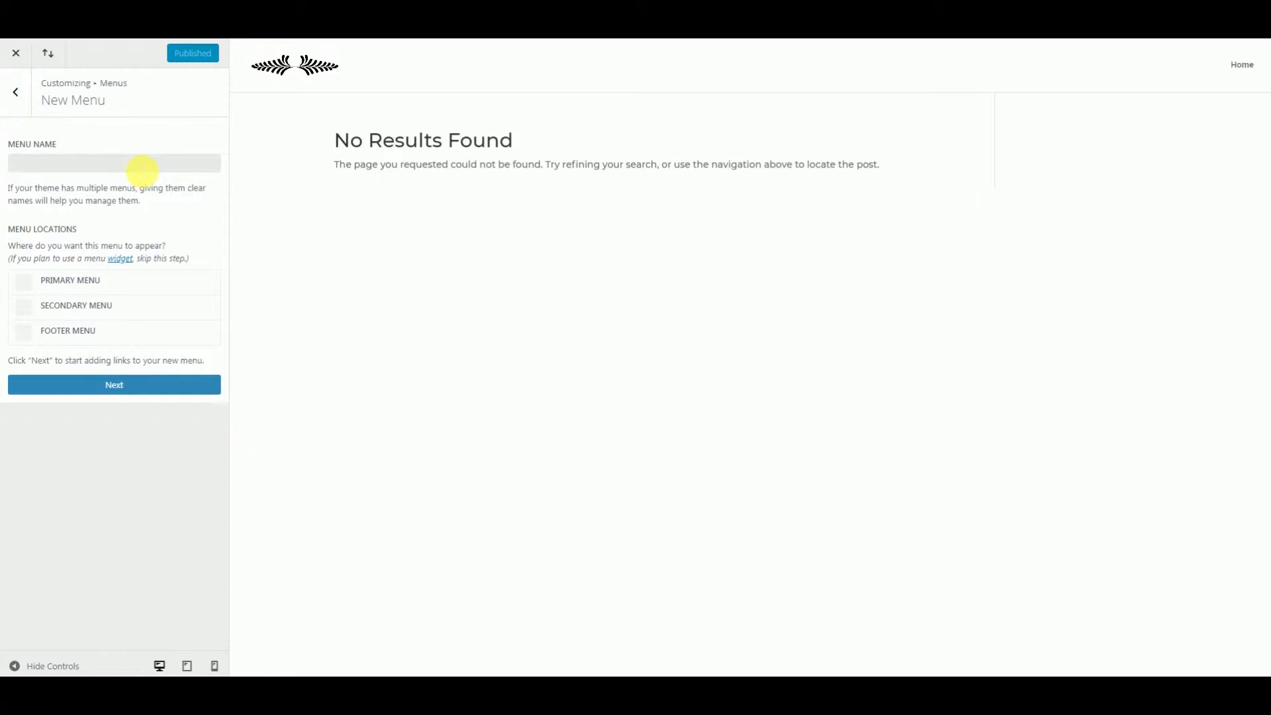
text(Menz)
text(y 1)
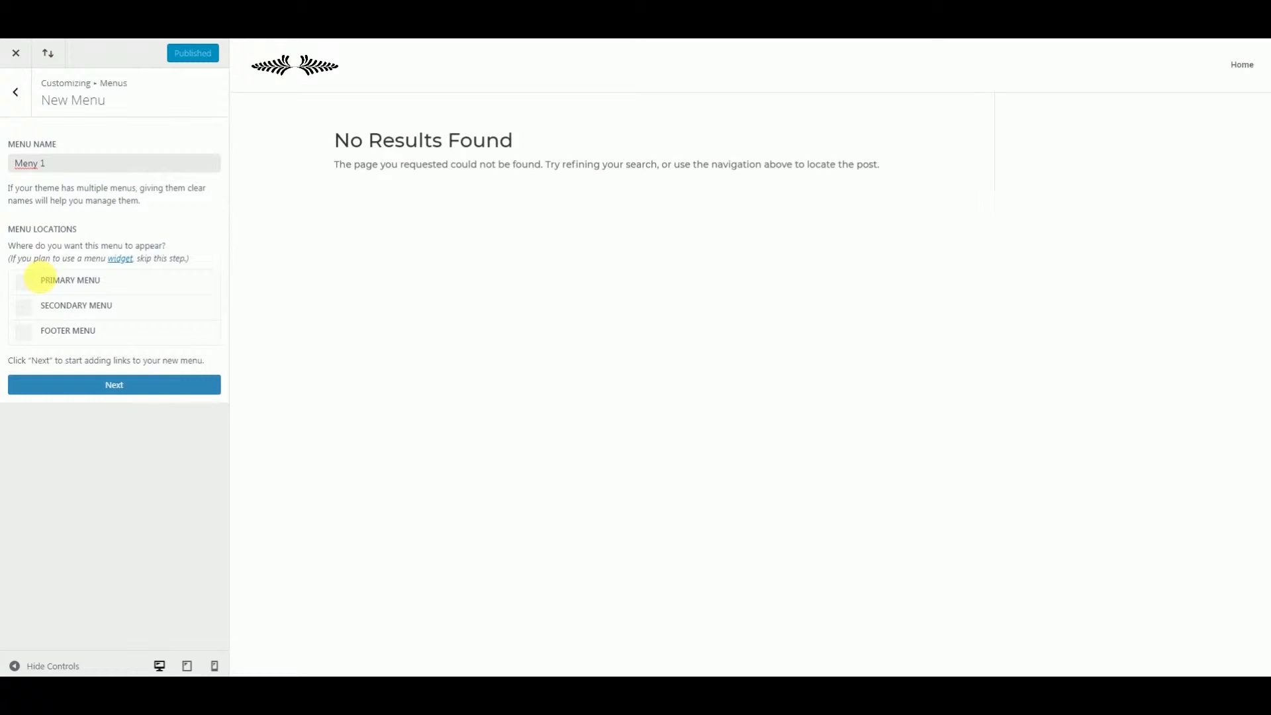
click(34, 287)
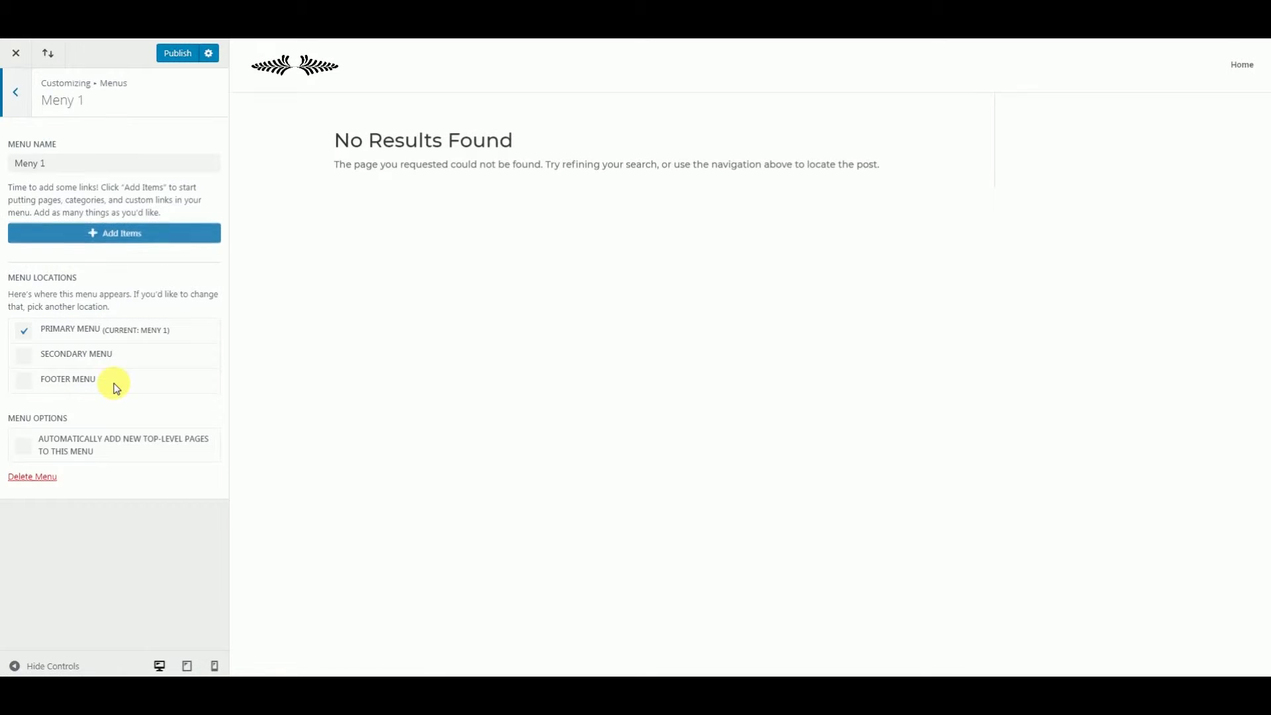
Create a new page titled 'Home' and add it to Meny 1
click(135, 246)
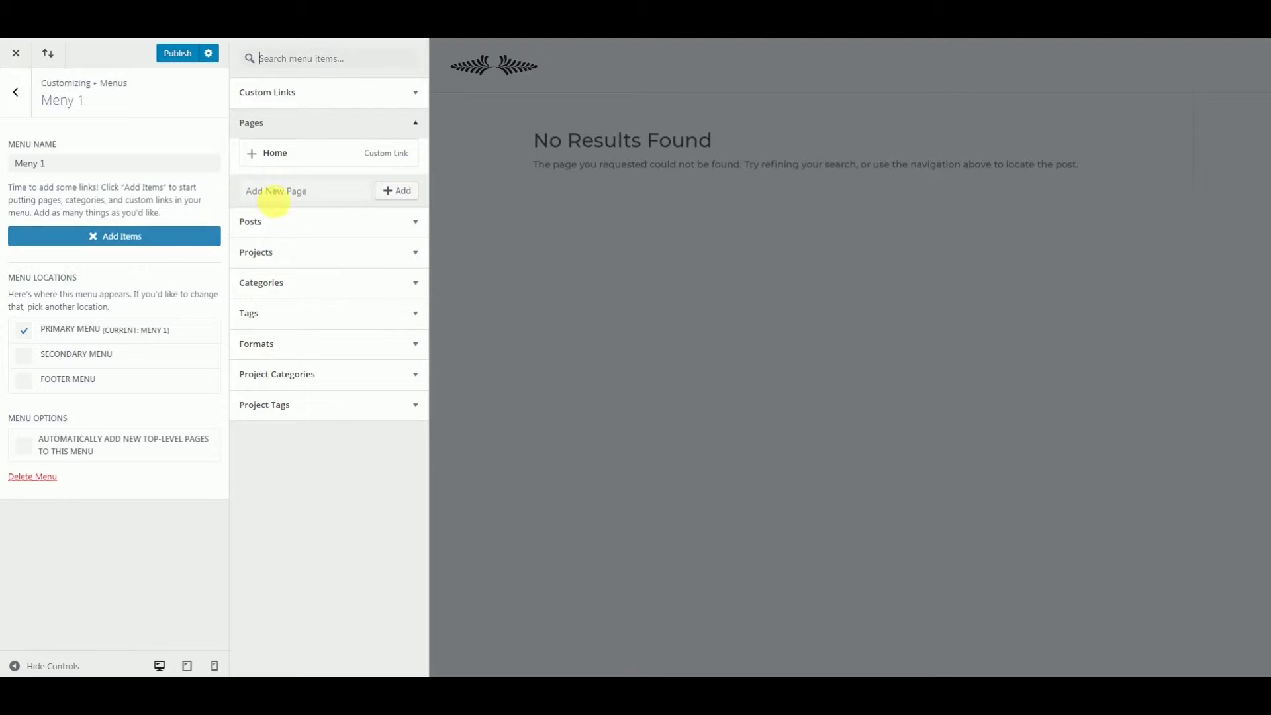
click(277, 198)
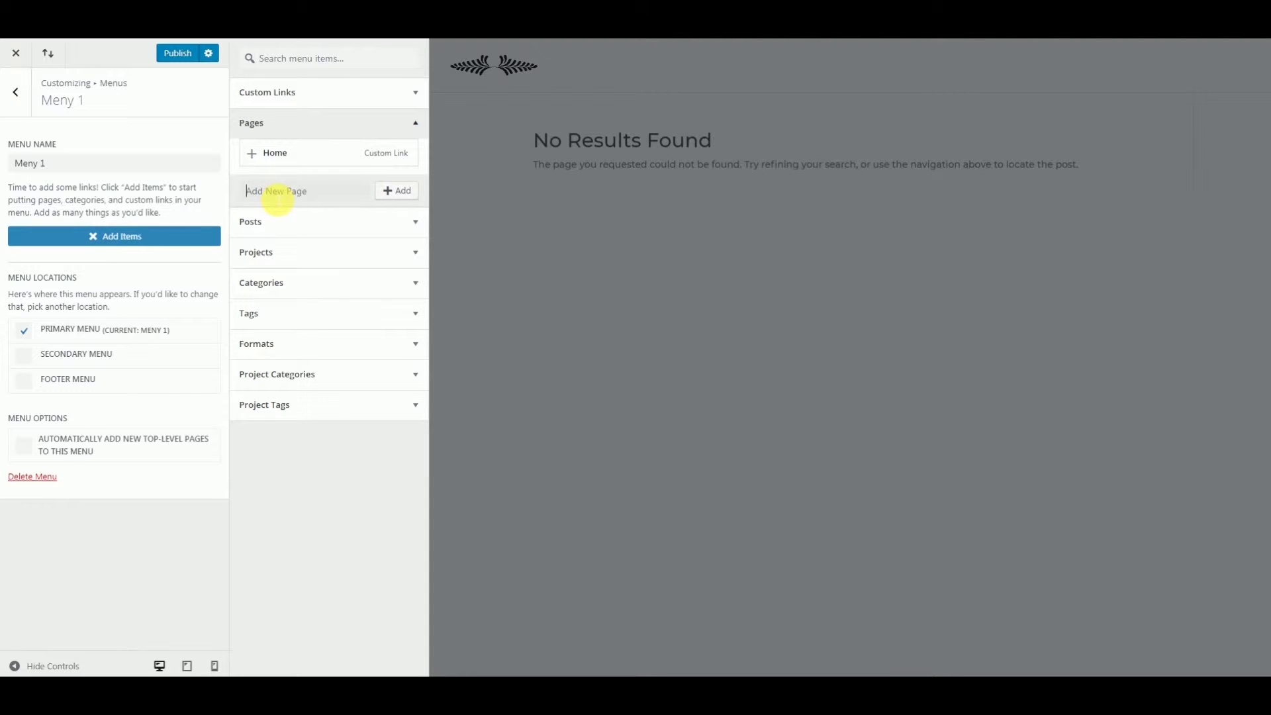
text(home)
key(BackSpace)
key(BackSpace)
key(BackSpace)
text(Home)
click(397, 191)
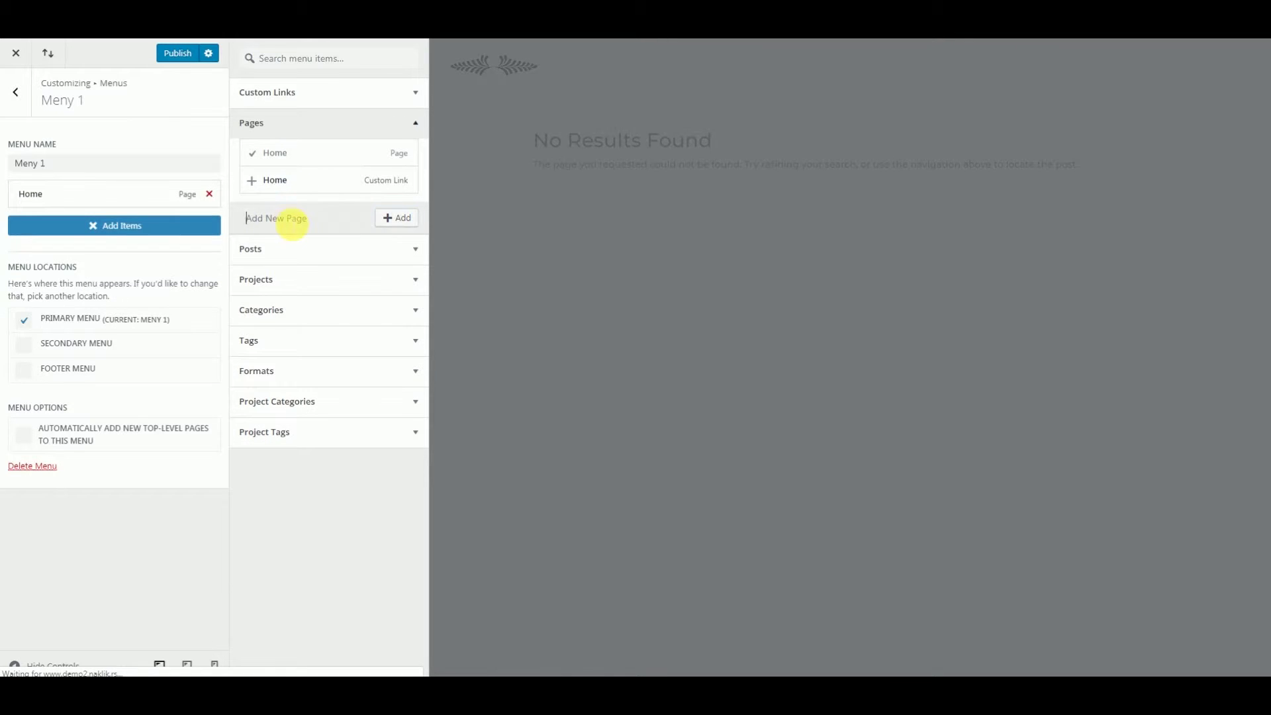
Add new pages About and Flowers, then enter titles for Floral arrangements and Contact
text(About)
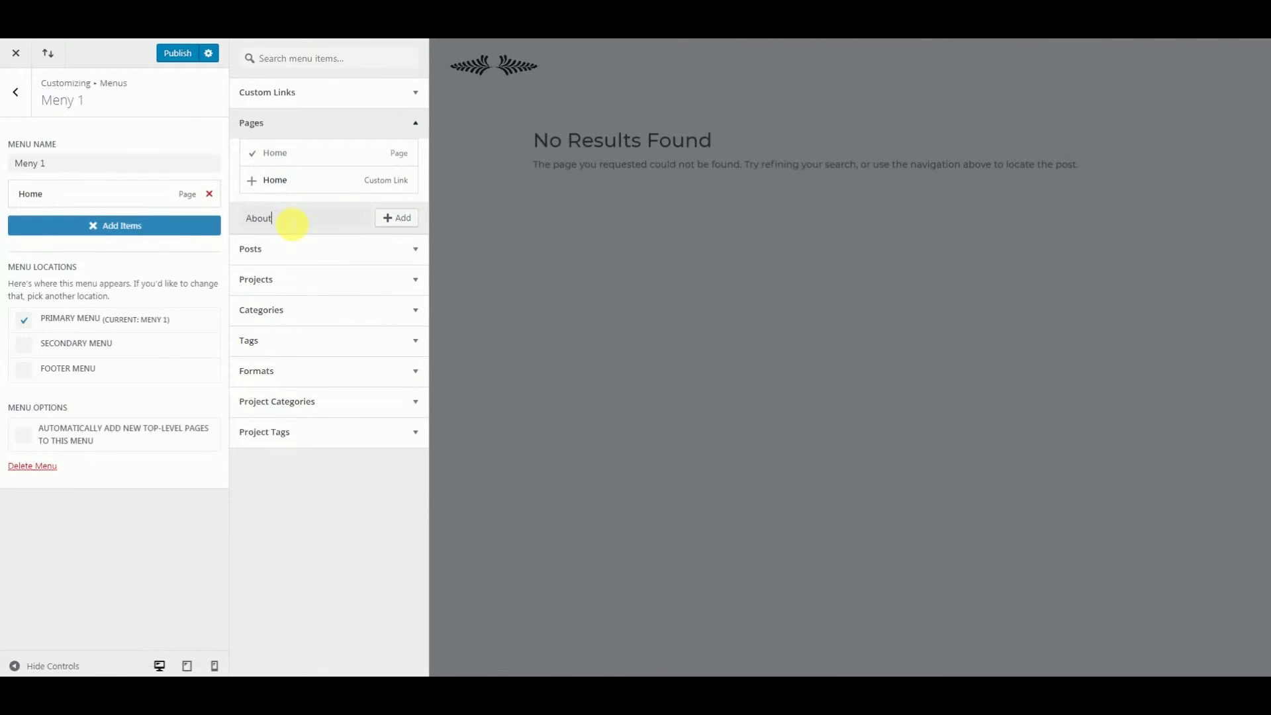
click(401, 224)
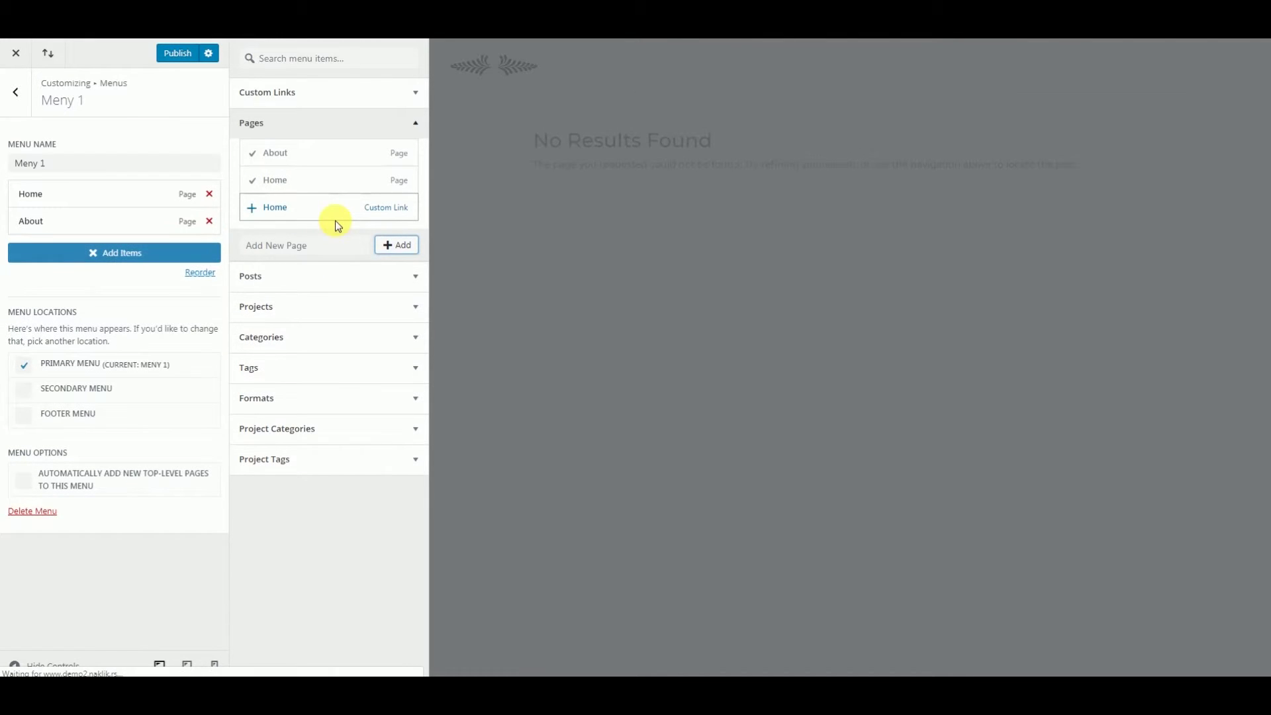
click(315, 254)
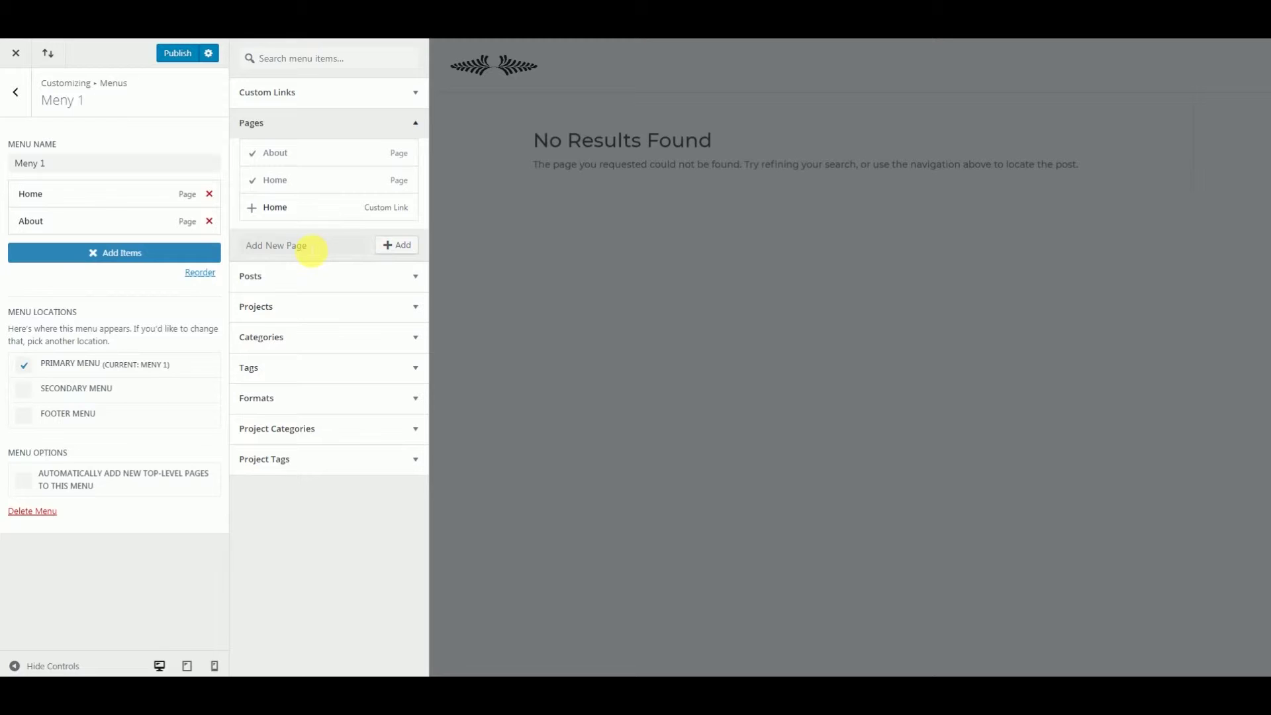
text(Flowers)
click(398, 250)
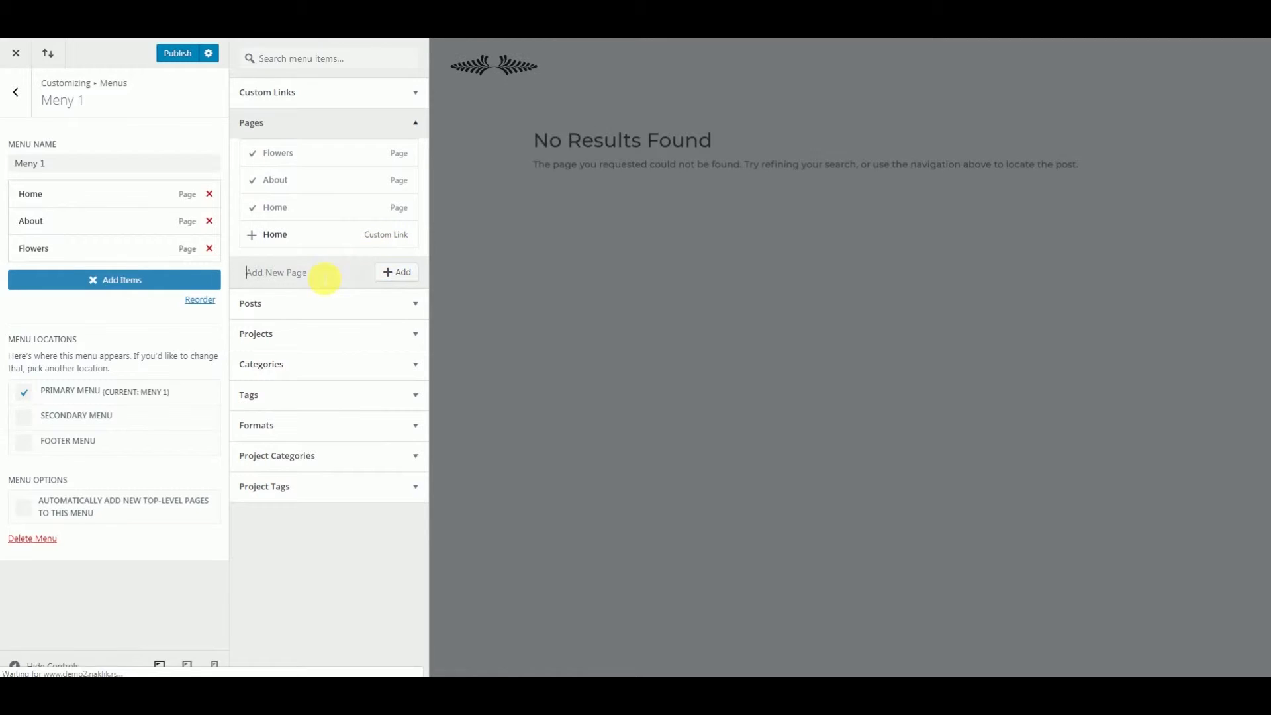
click(324, 277)
text(Floral ar)
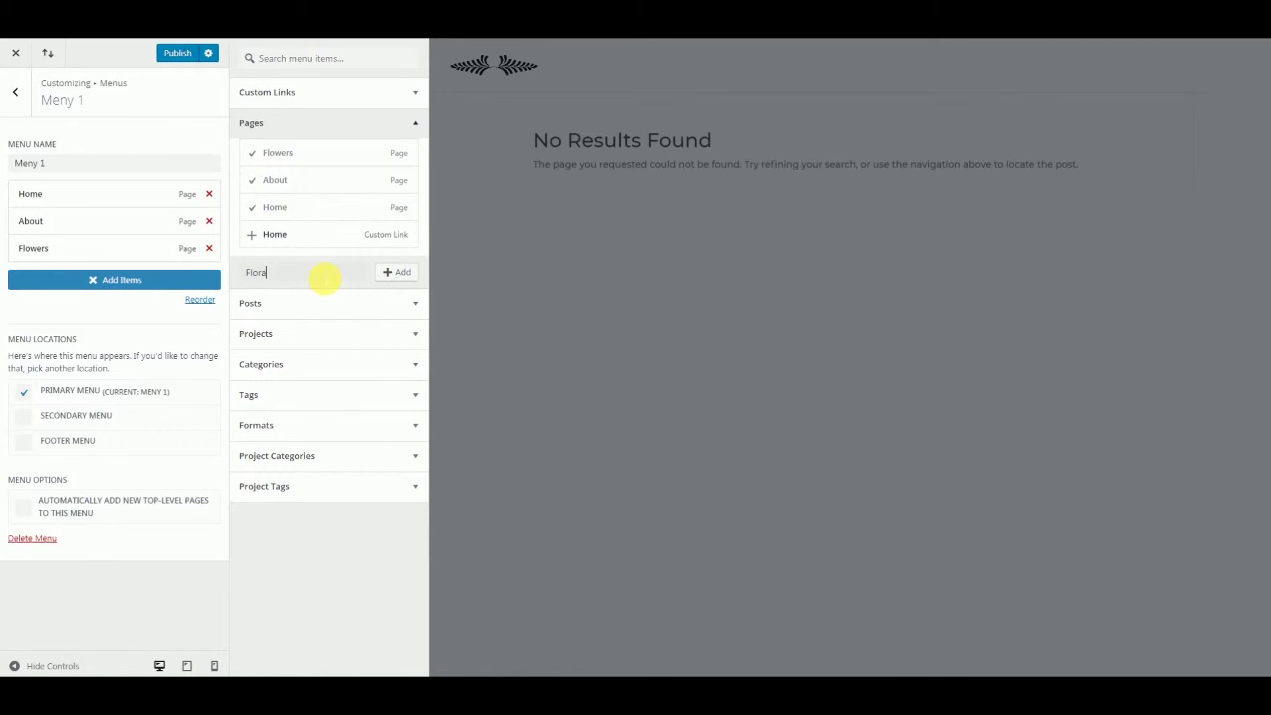
text(rangemen)
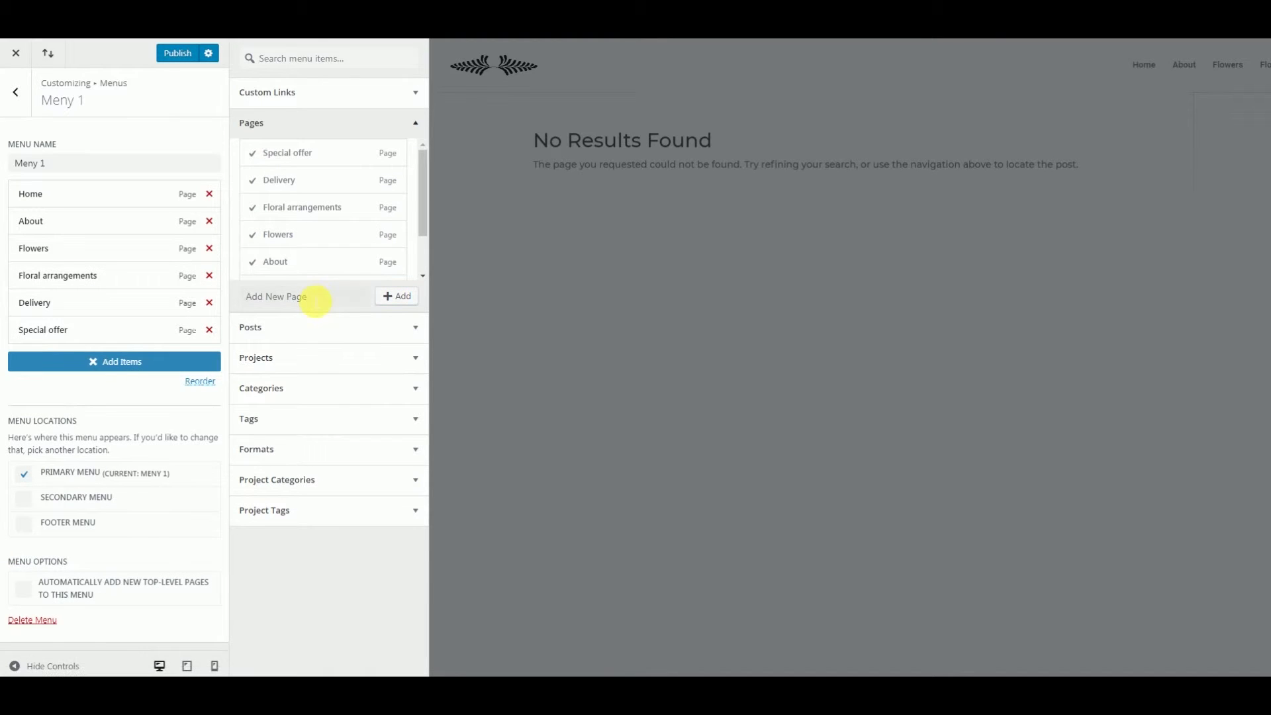
text(Contact)
Add the Contact page and move it after About, move Flowers below Floral arrangements, then publish
click(396, 297)
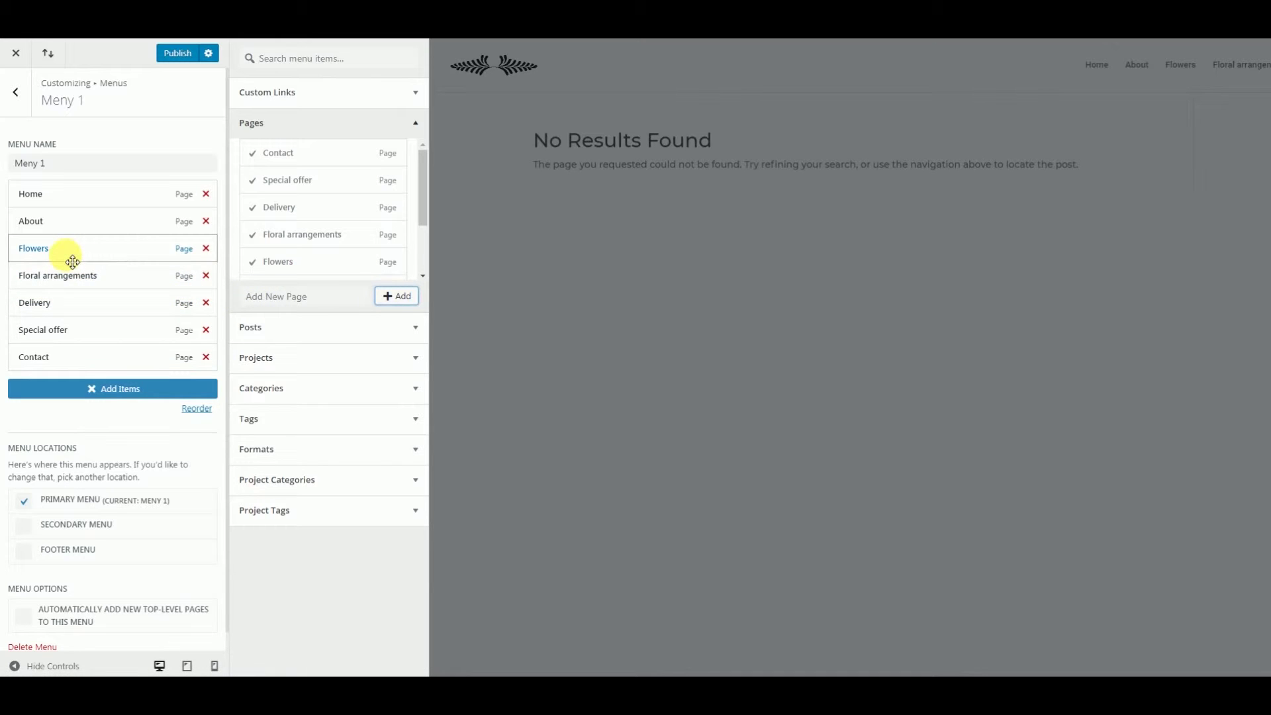
drag(65, 256, 62, 283)
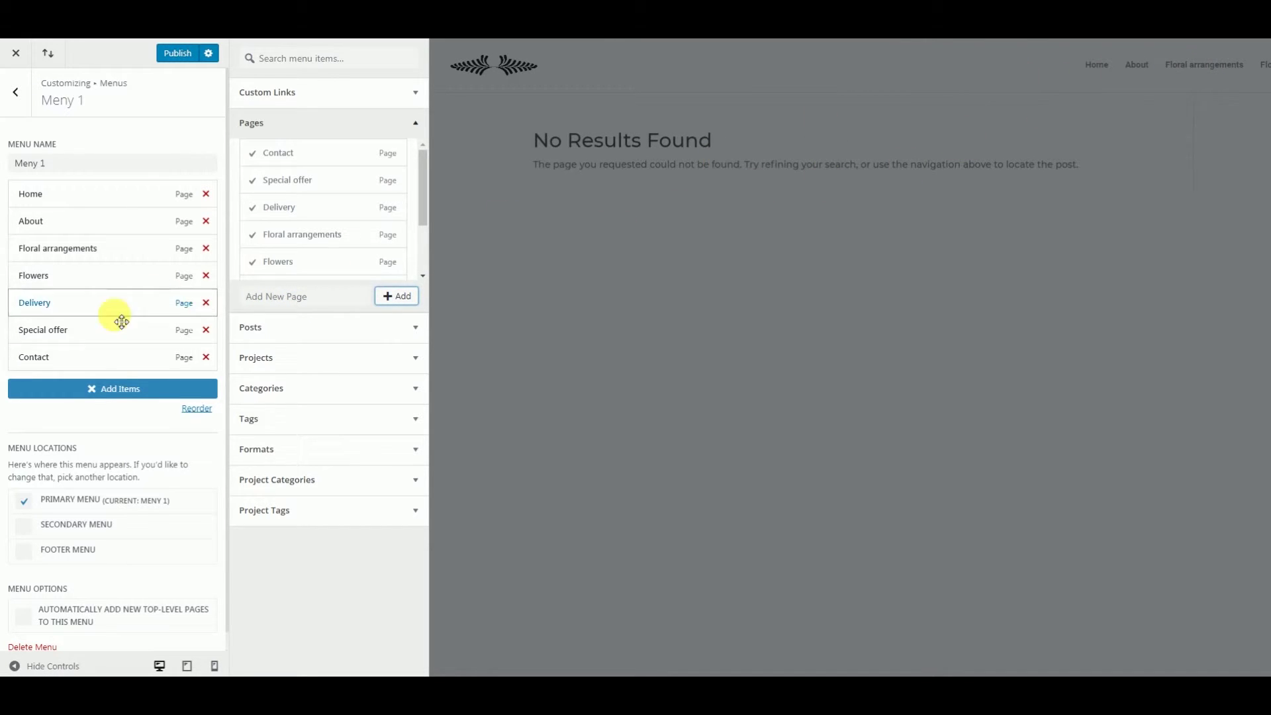
drag(97, 358, 89, 250)
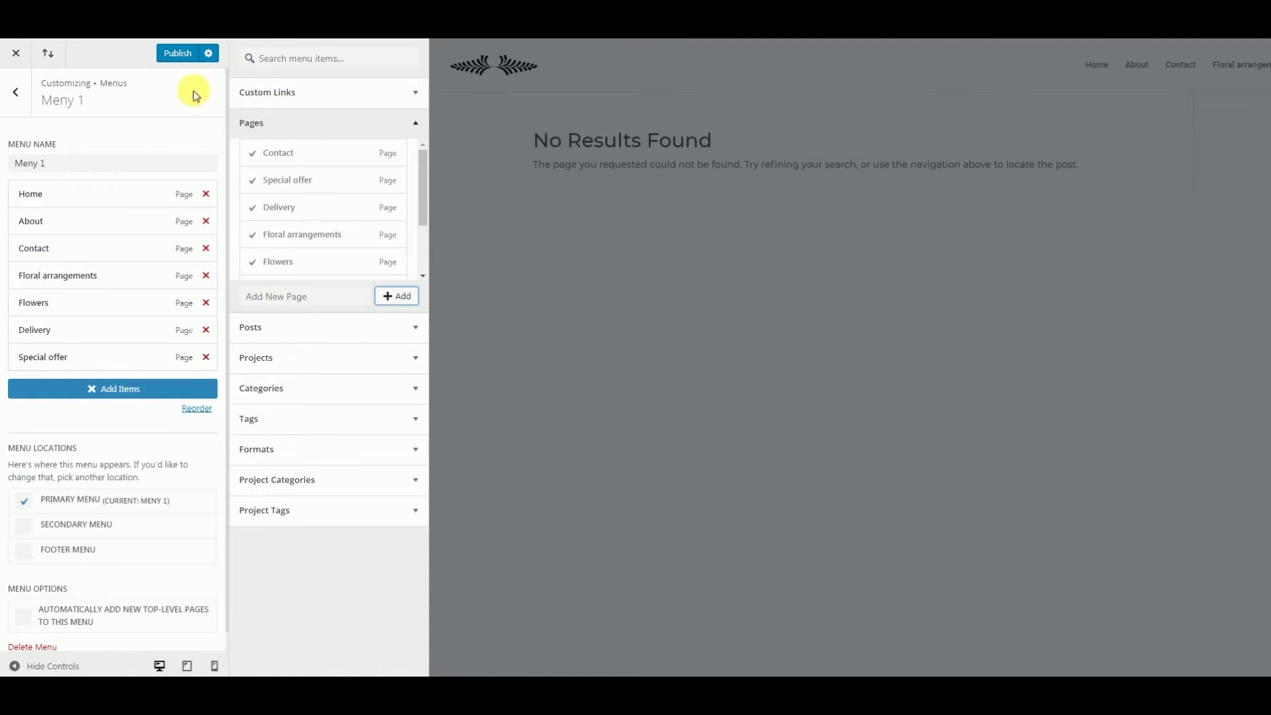
click(179, 63)
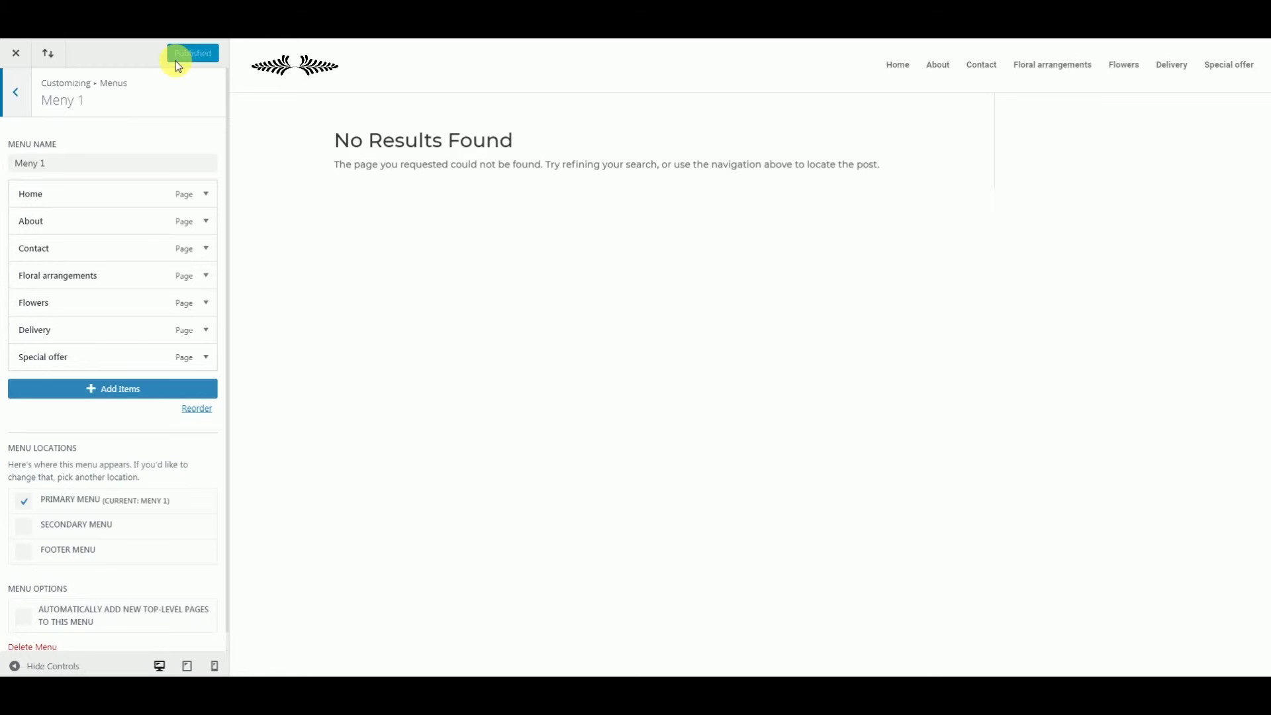
Open Header & Navigation > Primary Menu Bar, toggling Hide Logo Image on and back off
click(30, 93)
click(30, 93)
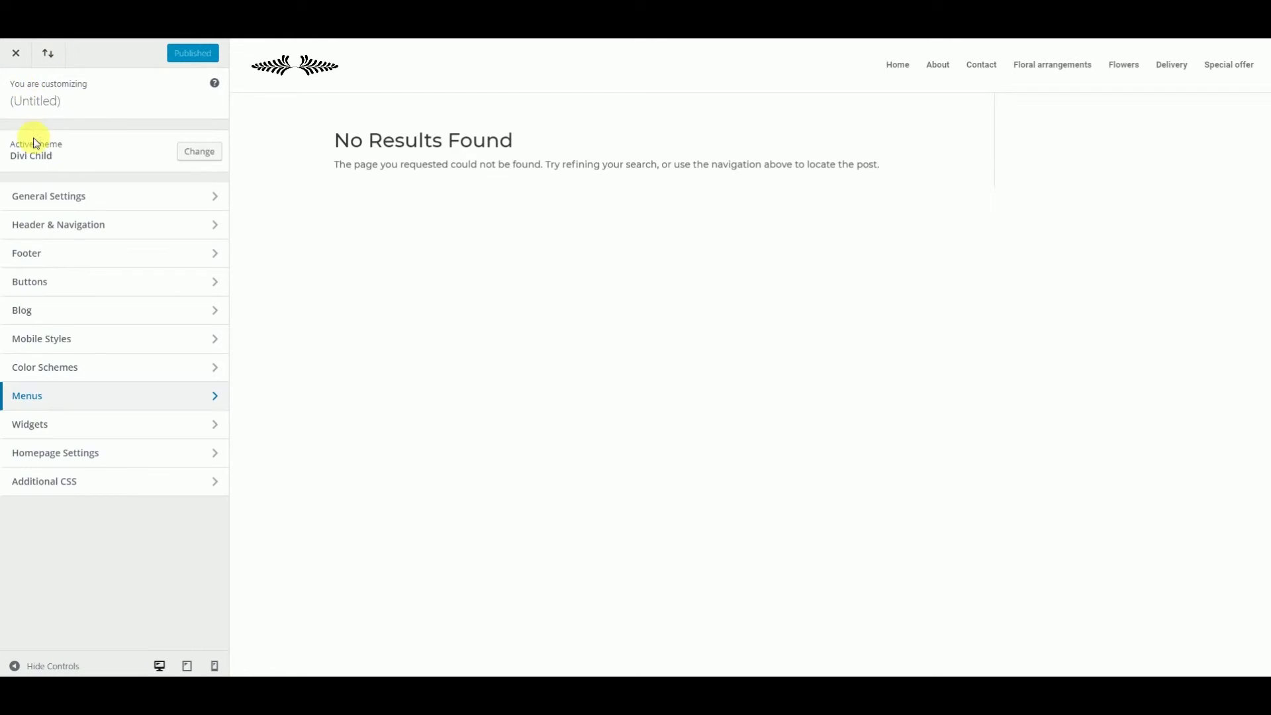
click(52, 226)
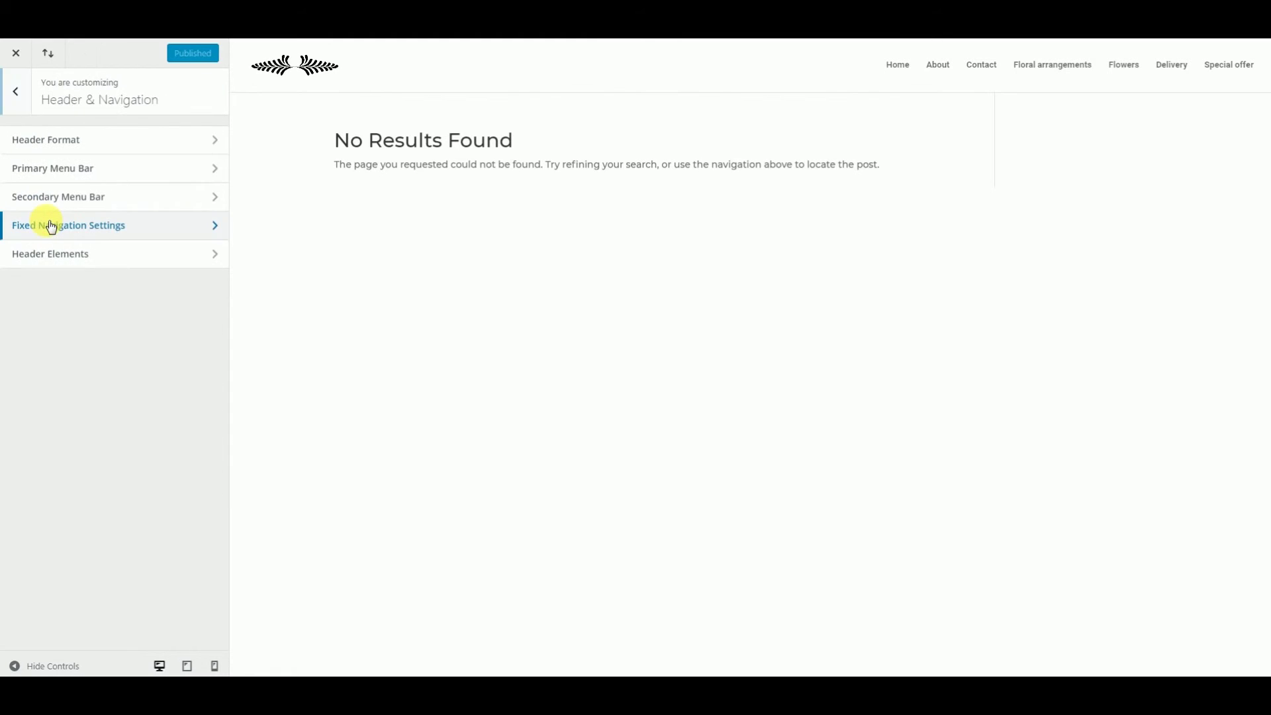
click(56, 170)
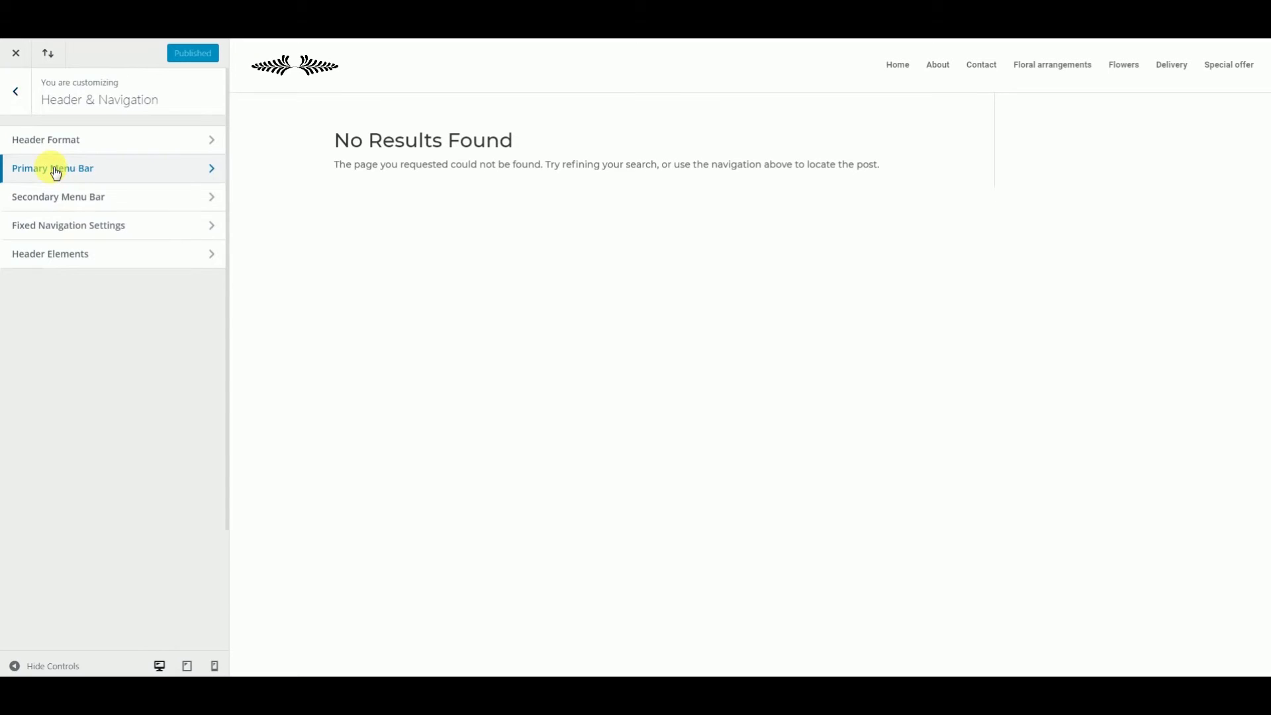
click(31, 170)
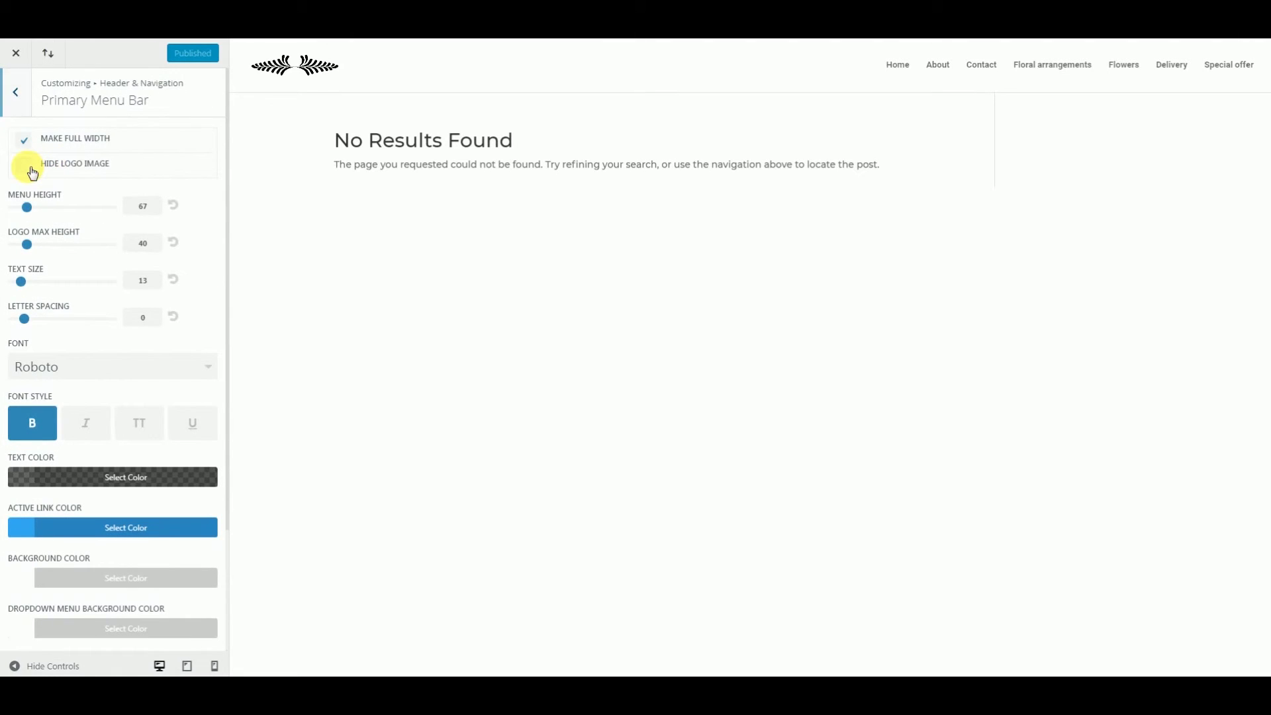
click(32, 172)
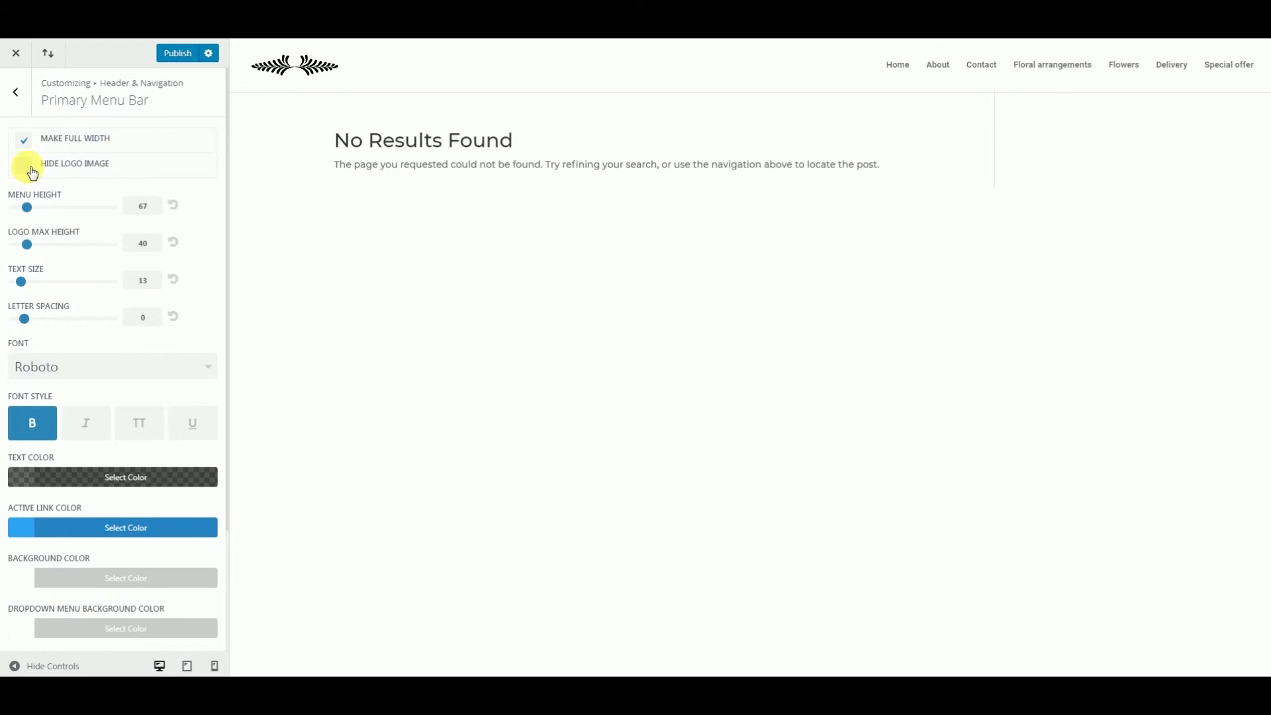
scroll(33, 173, down, 3)
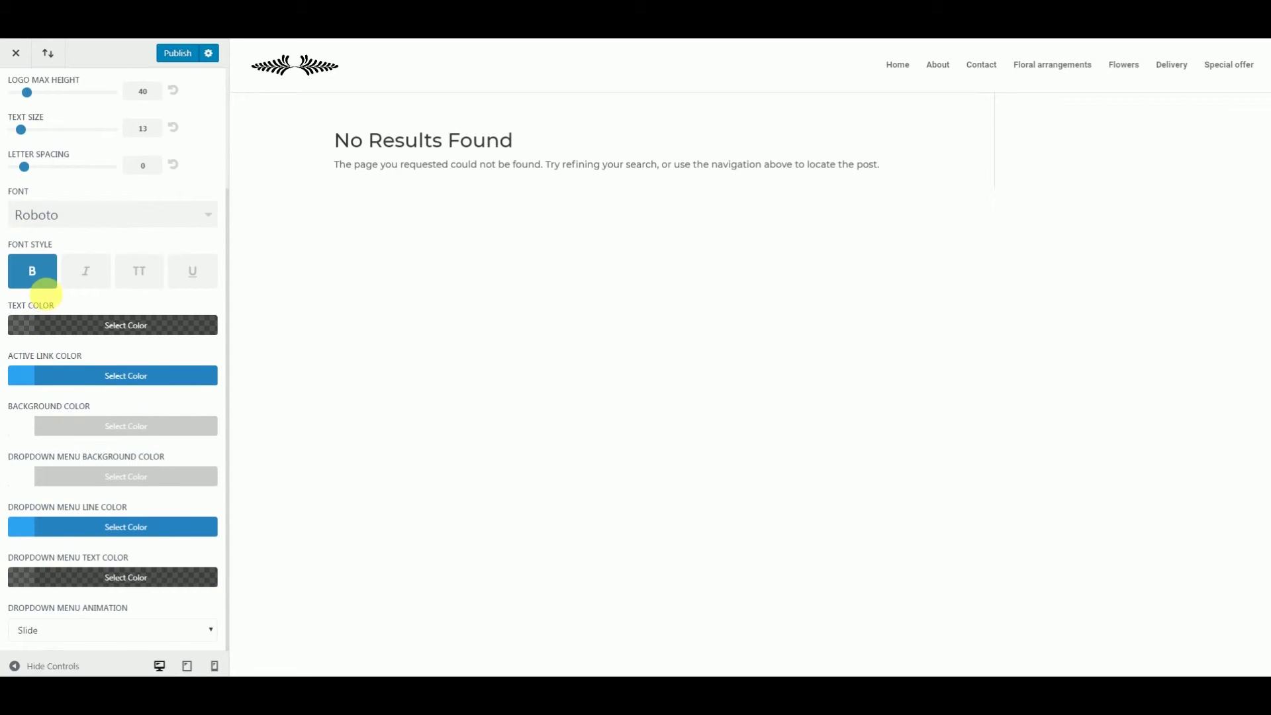
scroll(50, 282, up, 3)
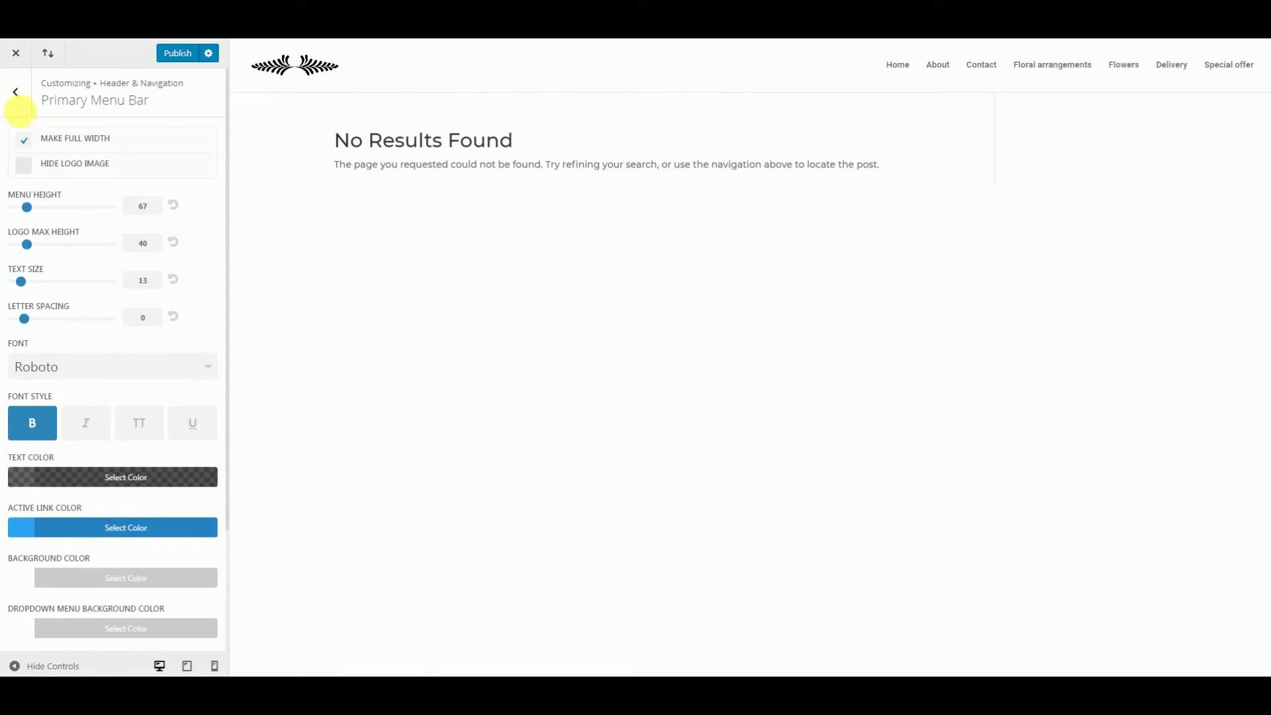
Exit the customizer, go to Divi Theme Options, and open the image chooser for the Logo field
click(15, 92)
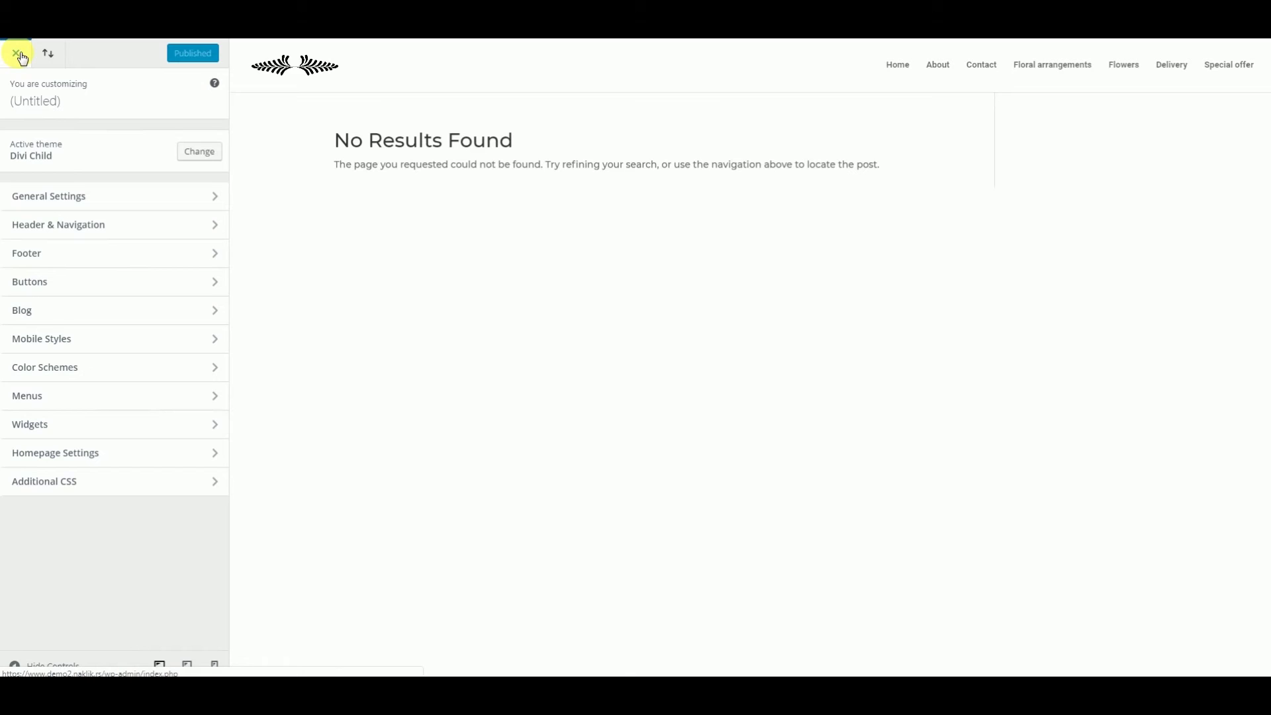
click(16, 54)
mouse_move(75, 366)
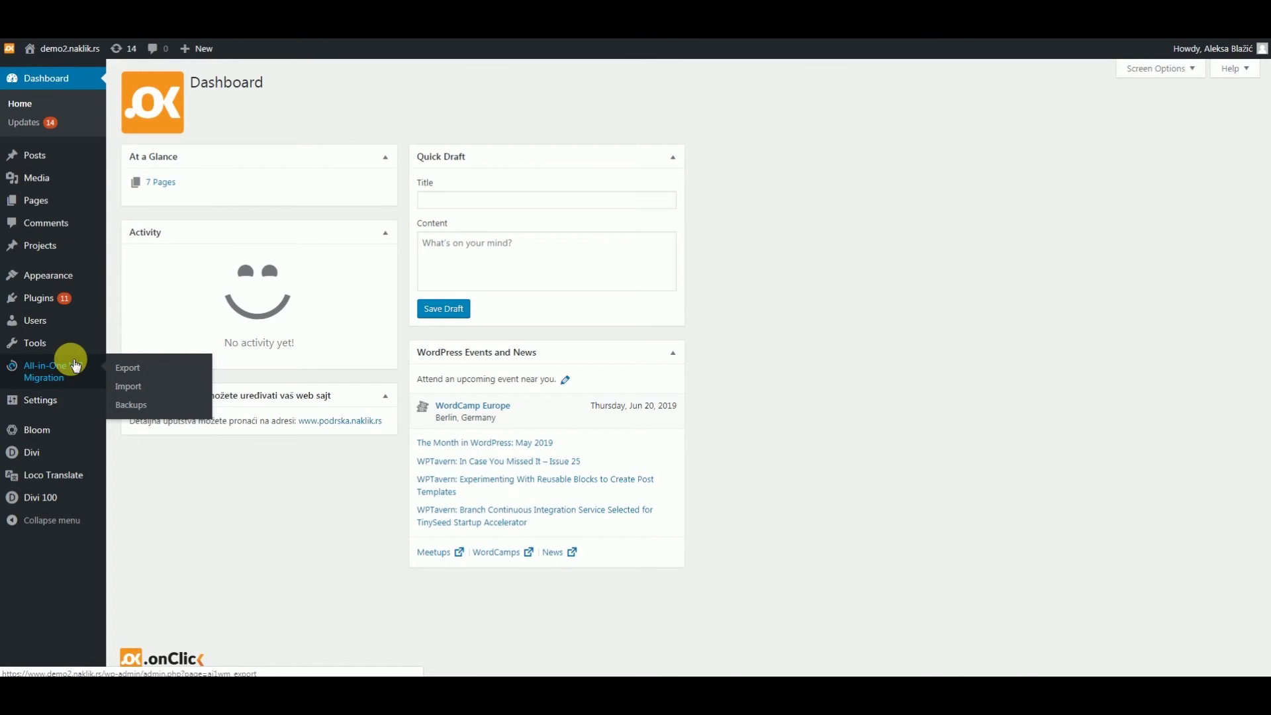
mouse_move(69, 452)
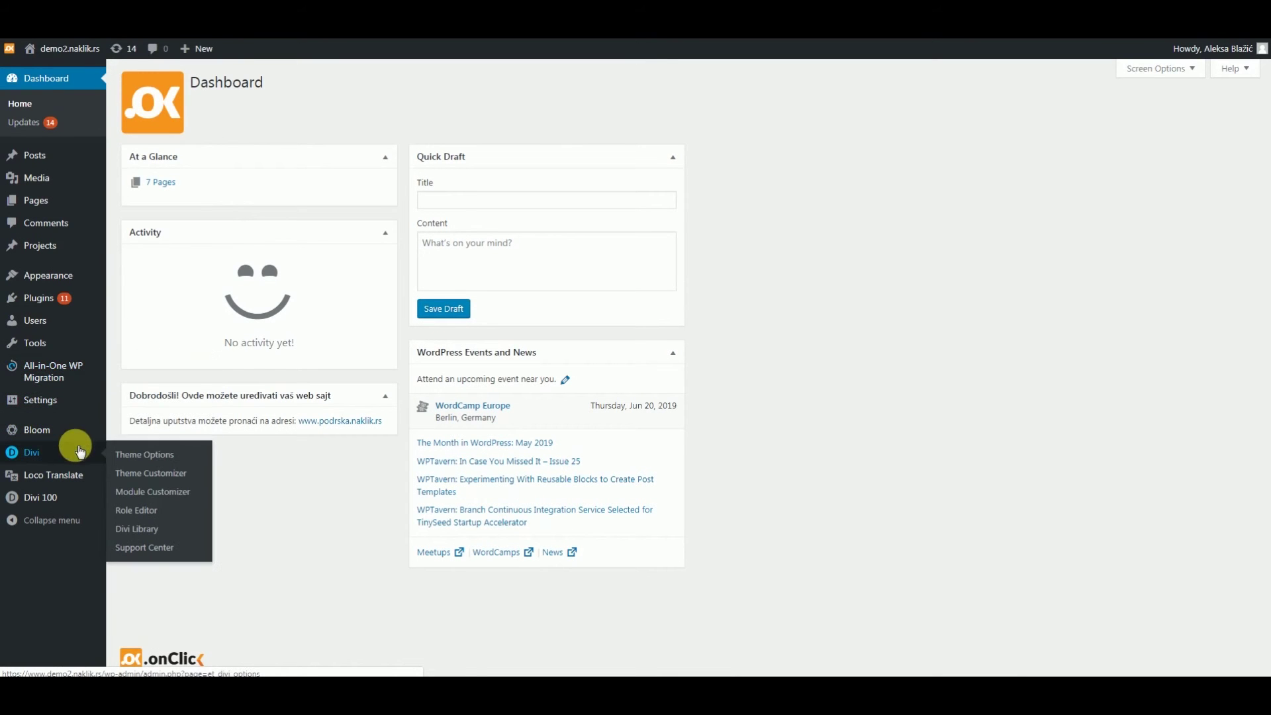
click(136, 453)
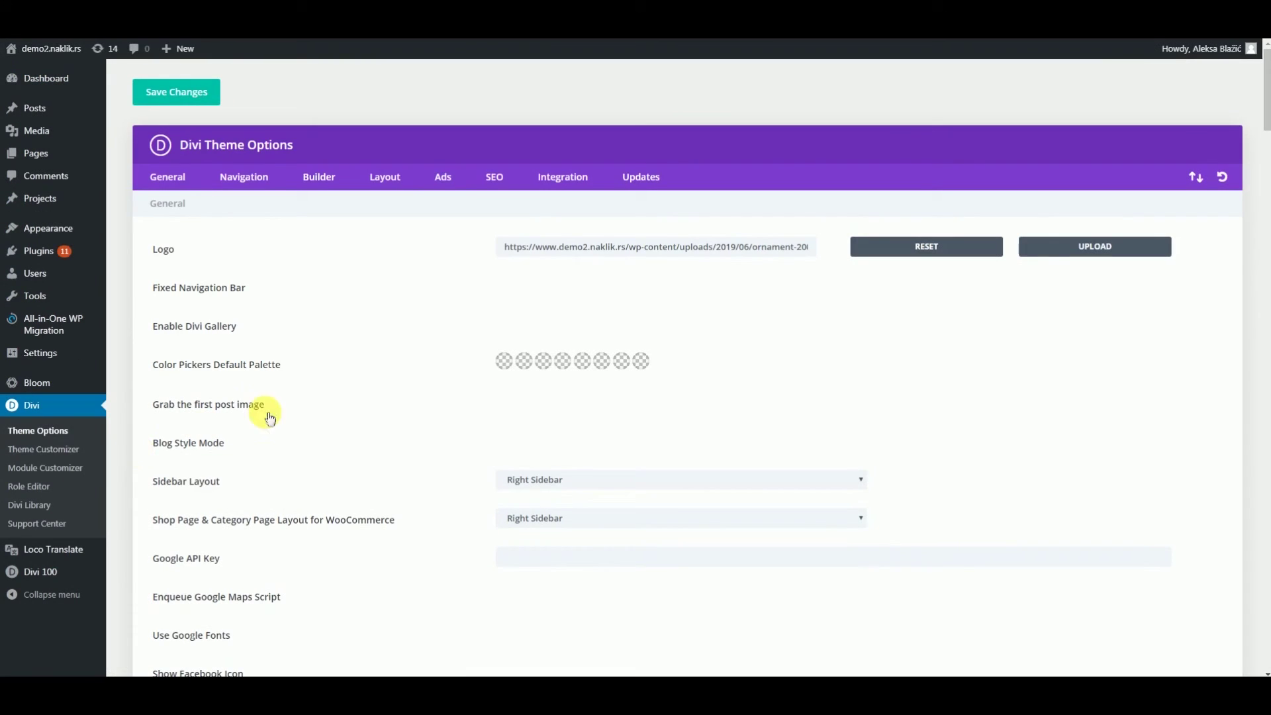
triple_click(684, 250)
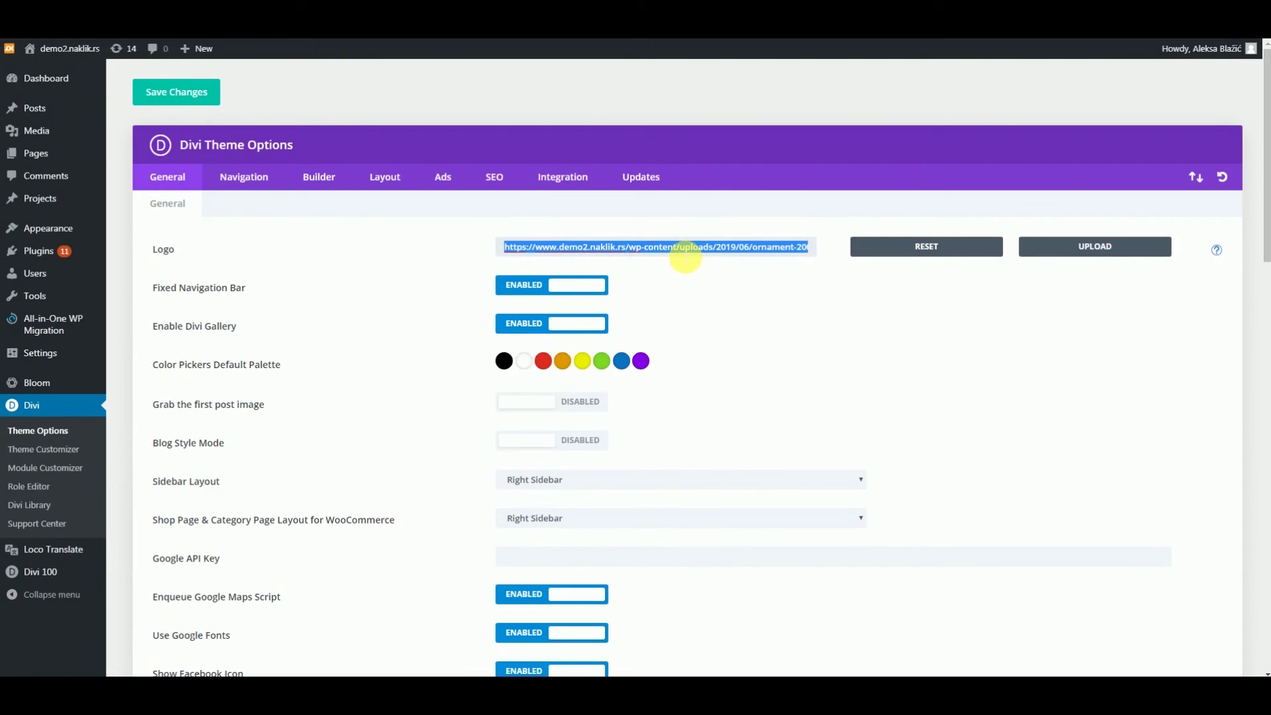
click(1061, 246)
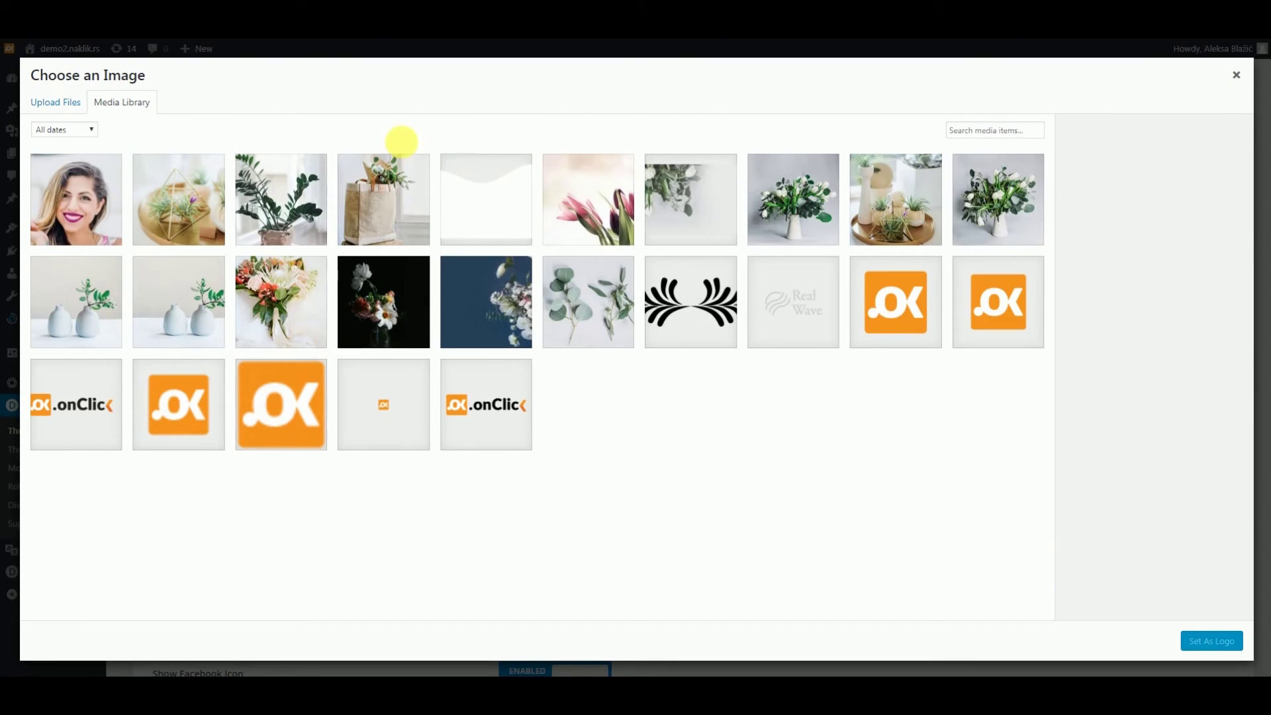
Upload ornament-2005043_960_720 PNG, set it as the Divi logo, and save the theme options
click(72, 103)
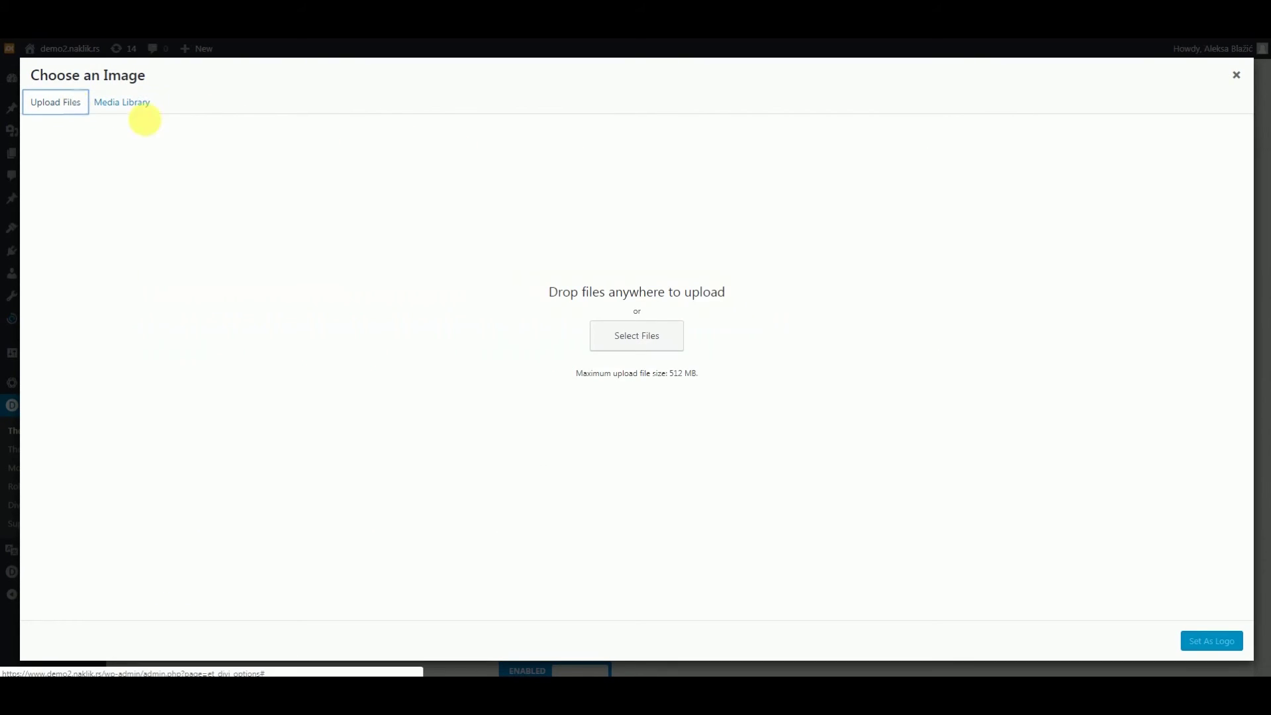
click(607, 338)
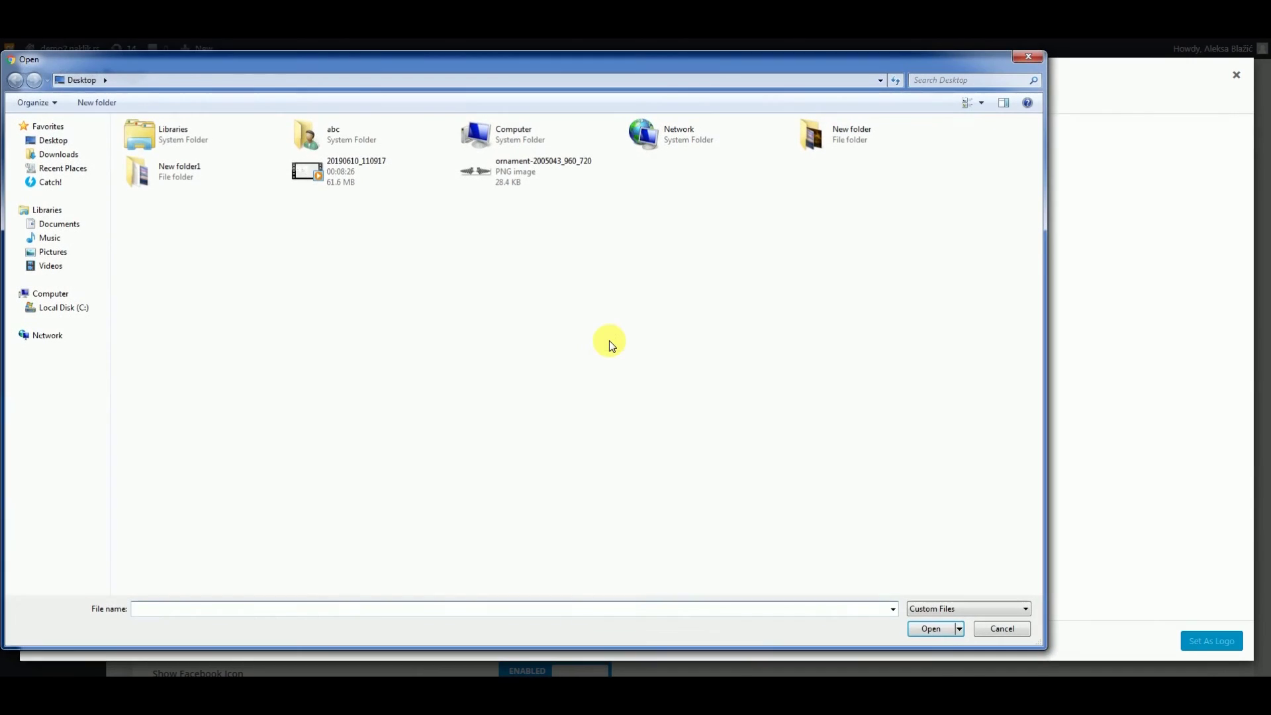
click(499, 184)
double_click(498, 177)
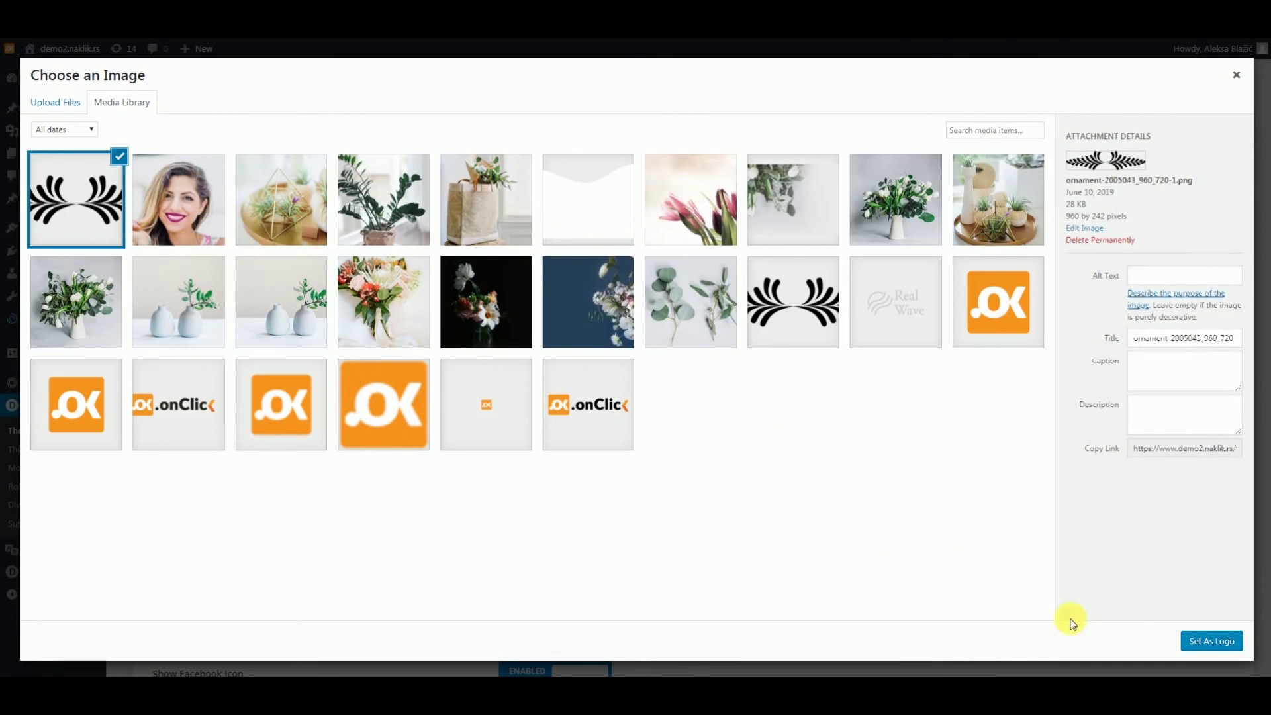
click(1210, 641)
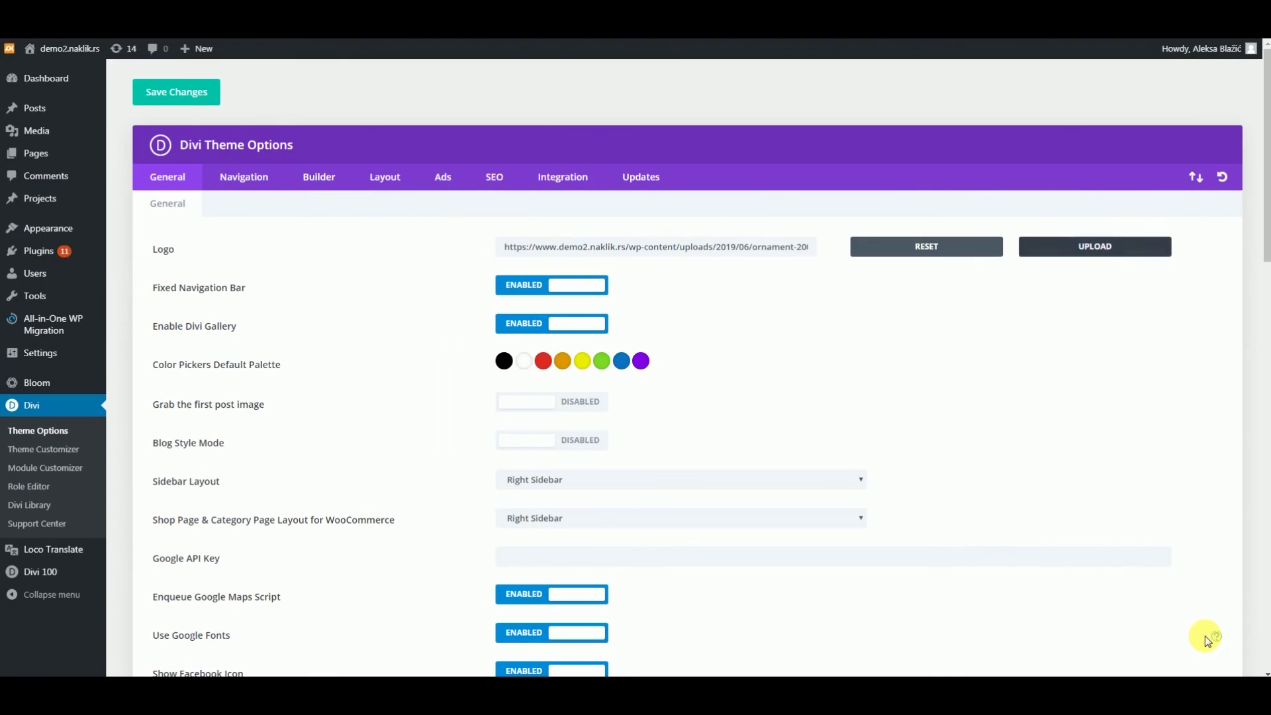
click(203, 98)
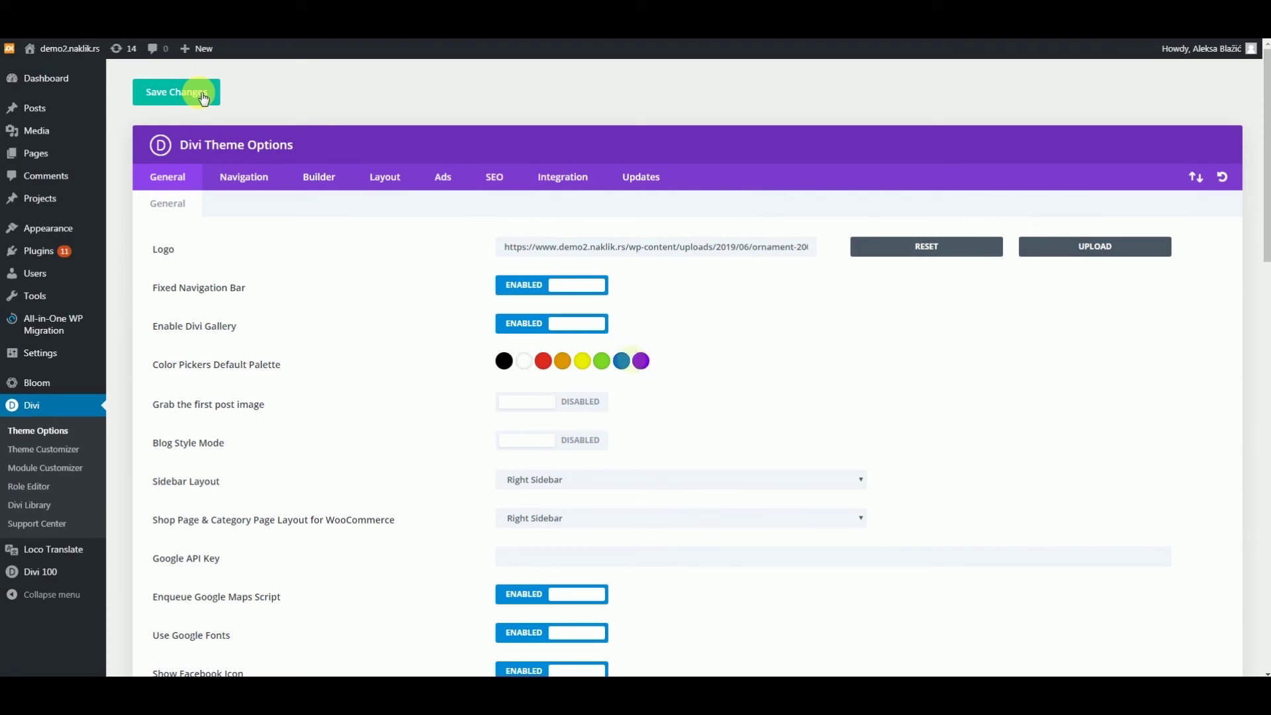